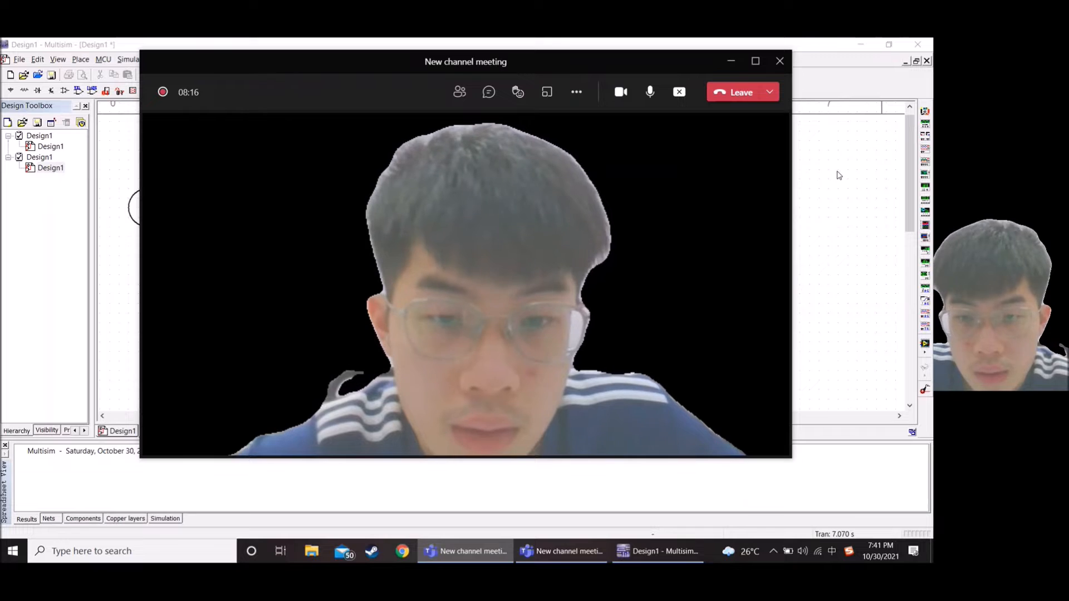
Switch to the Multisim circuit, run the simulation and view the waveform across R1 on oscilloscope XSC1.
click(839, 176)
click(579, 550)
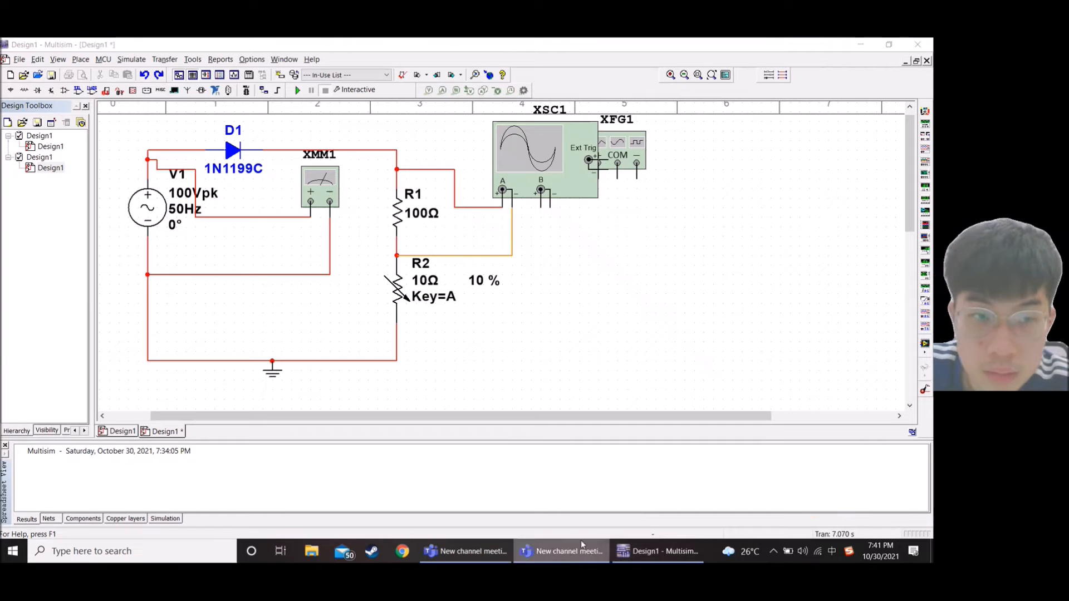
click(359, 76)
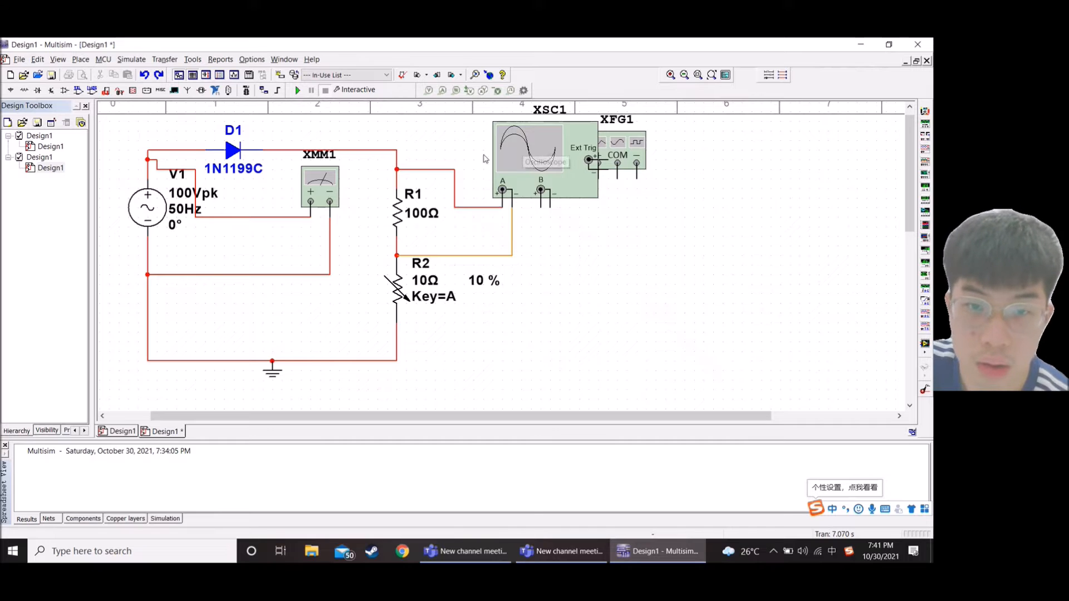
click(299, 91)
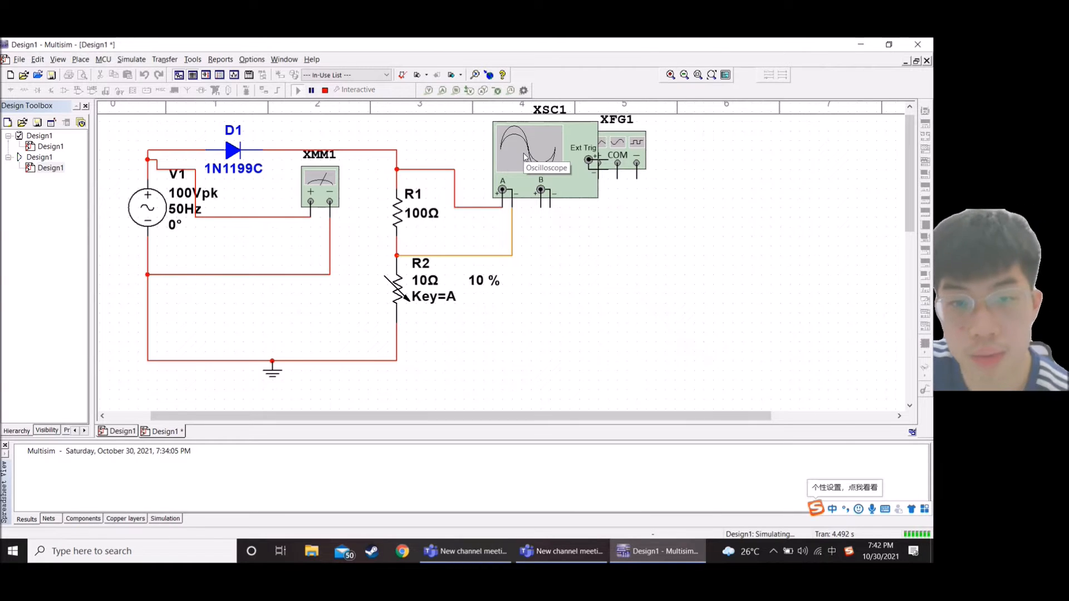
double_click(524, 156)
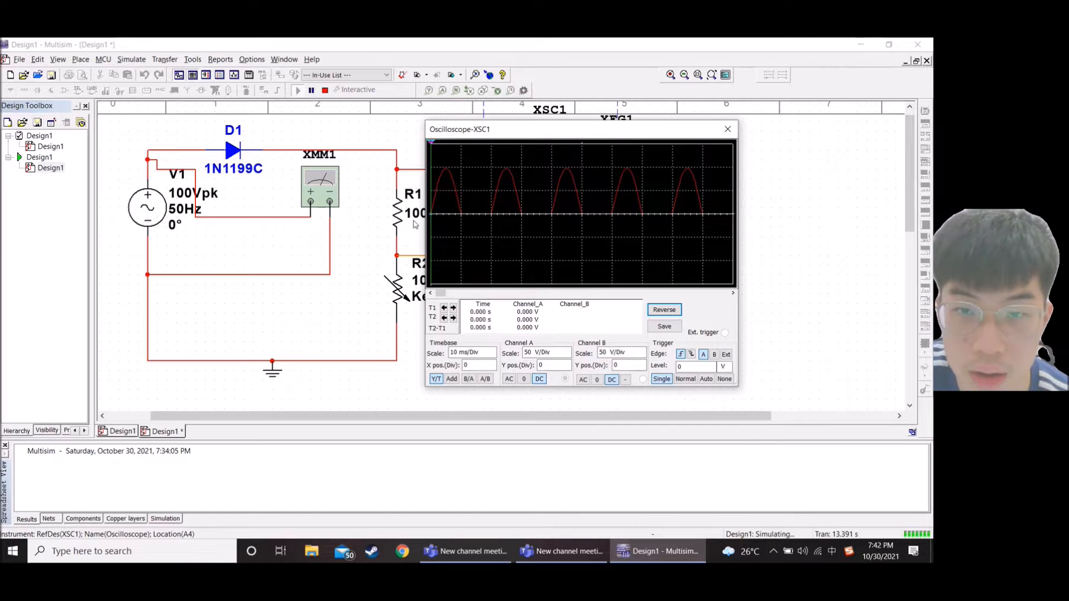
click(727, 129)
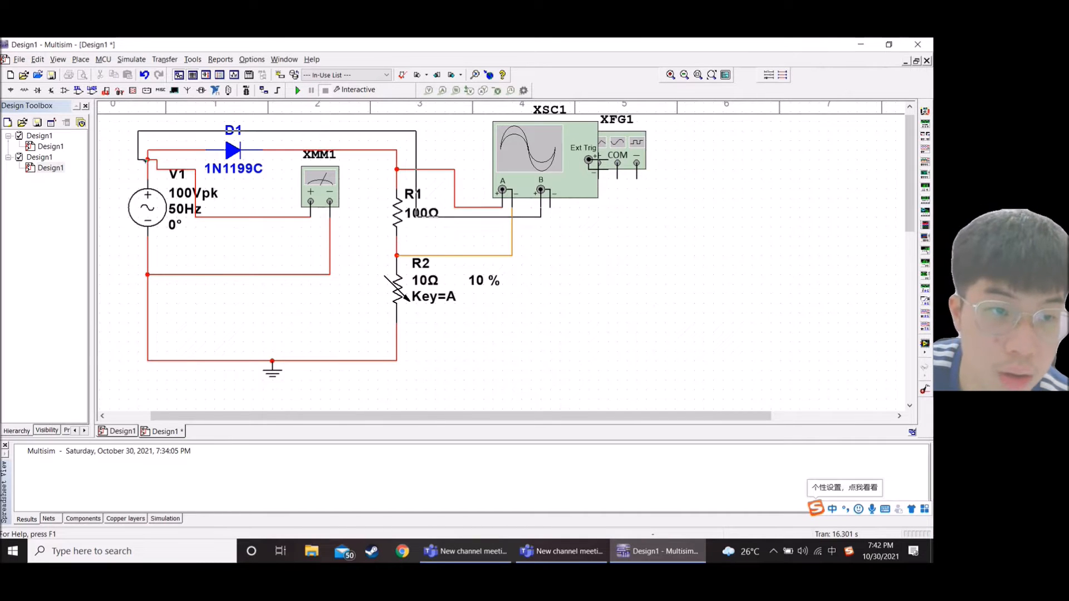
Wire oscilloscope channel B across source V1, then run the simulation to view both channel waveforms and stop it.
drag(147, 162, 541, 191)
mouse_move(548, 233)
mouse_down()
mouse_move(125, 334)
mouse_move(147, 273)
mouse_up()
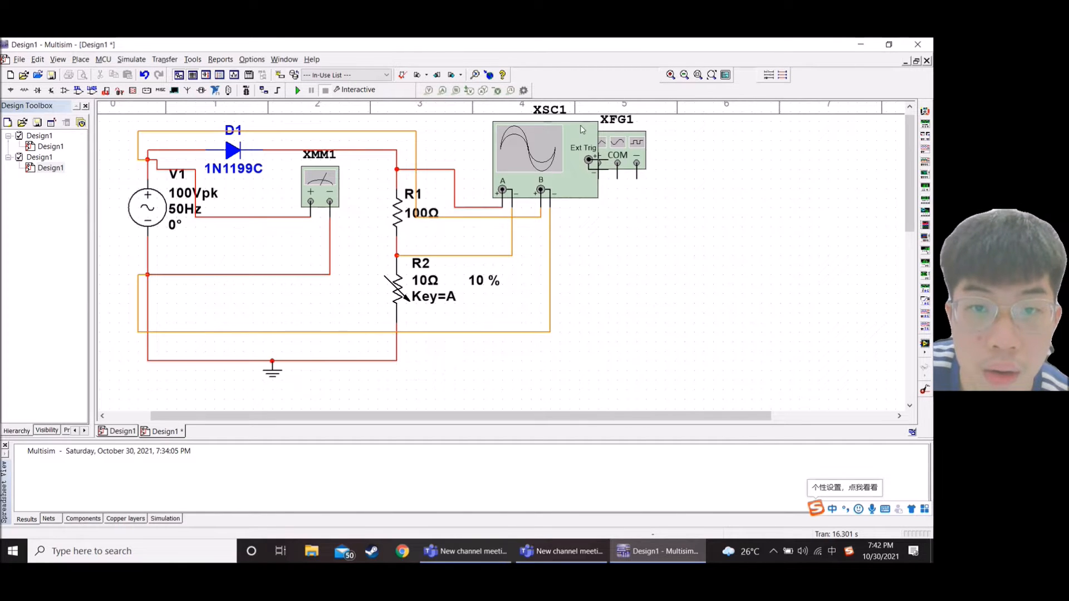
click(297, 90)
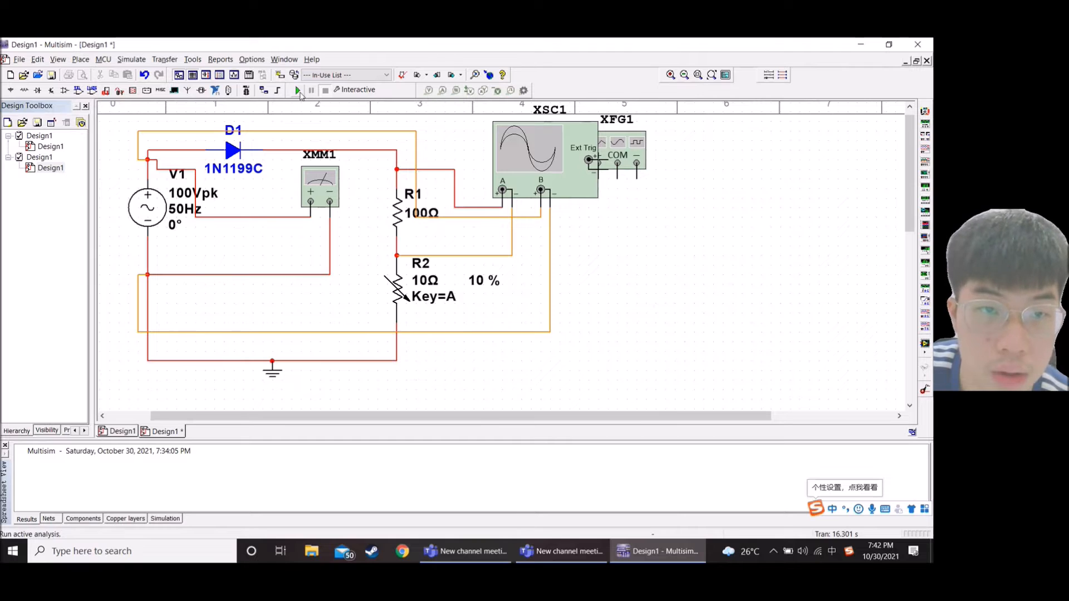
double_click(534, 159)
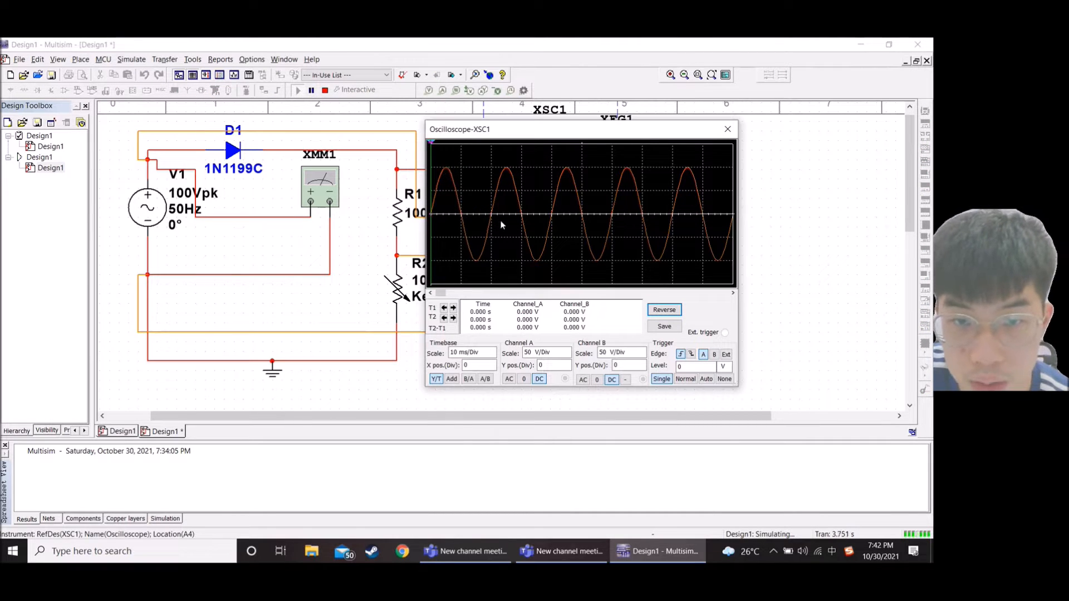
click(729, 126)
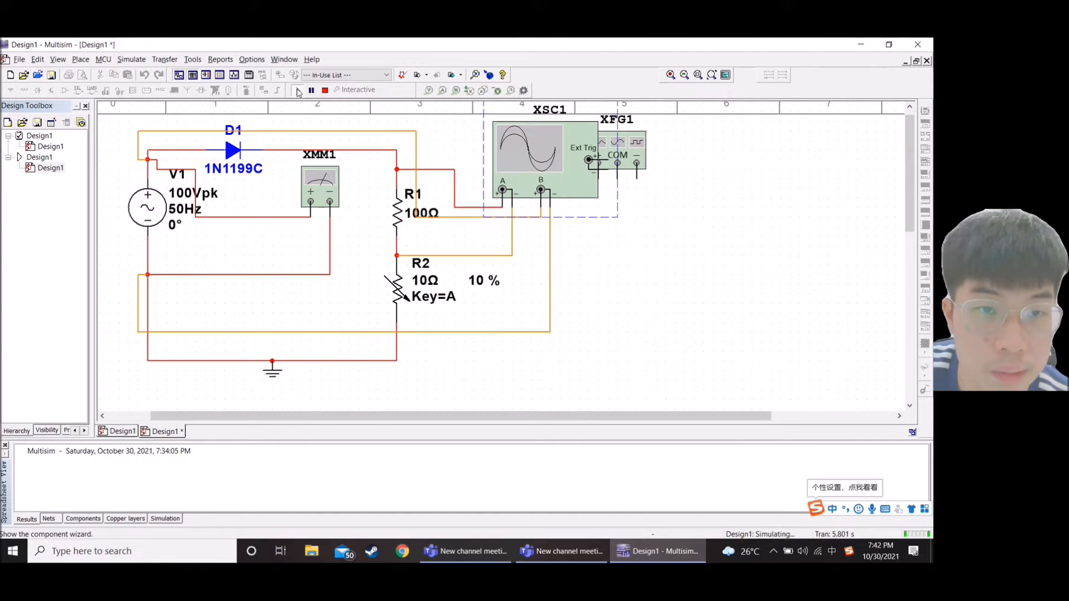
click(326, 91)
Rerun the simulation, read the AC voltage across V1 on multimeter XMM1, and stop the simulation.
click(297, 91)
double_click(328, 178)
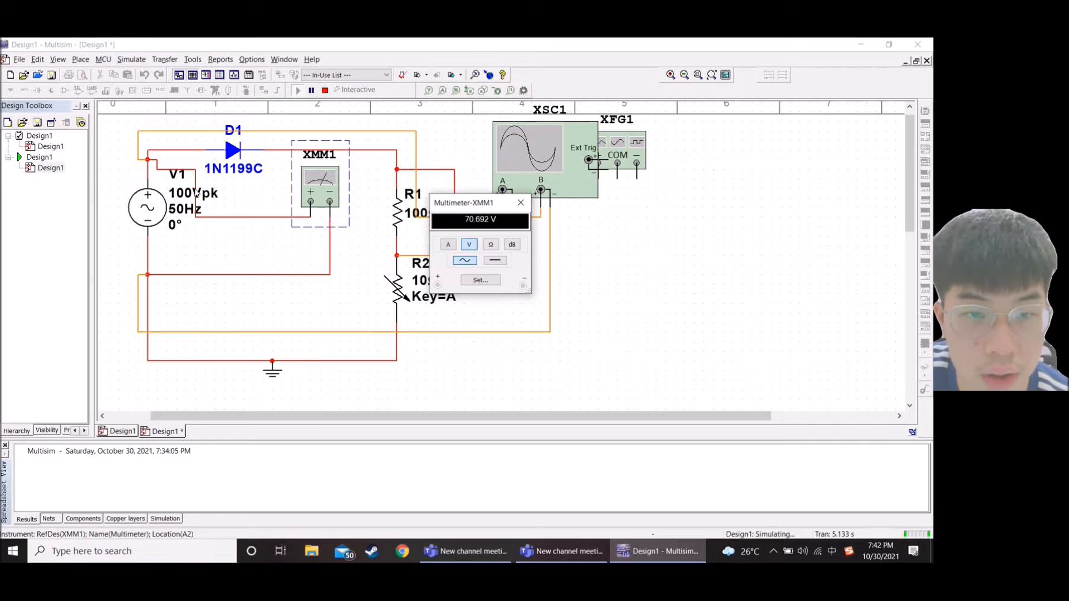
click(523, 204)
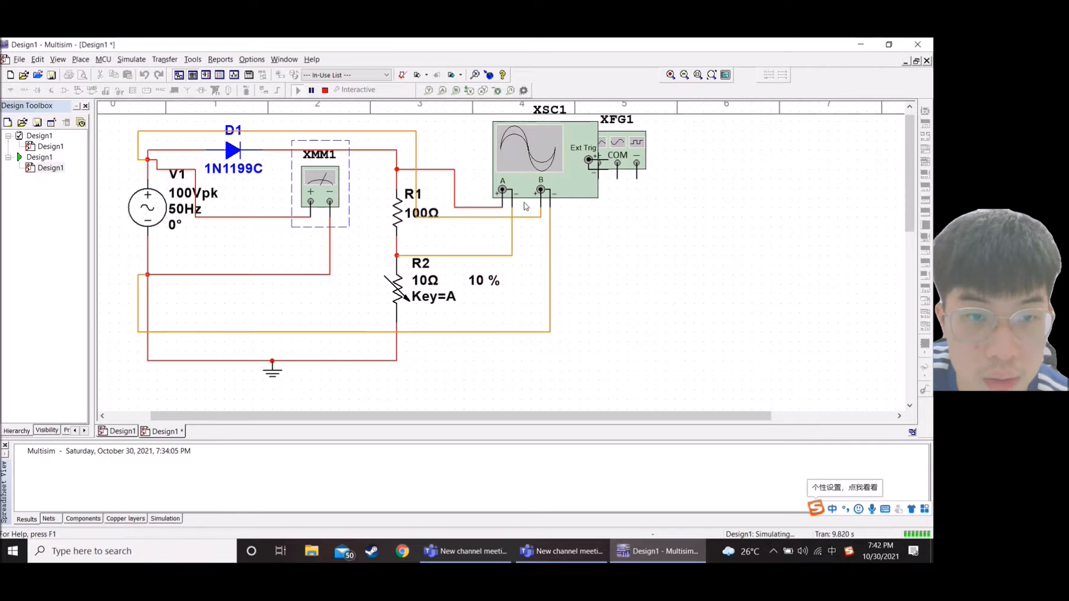
click(326, 92)
Remove both multimeter XMM1 wires from source V1 and reconnect the meter across resistor R1.
click(261, 217)
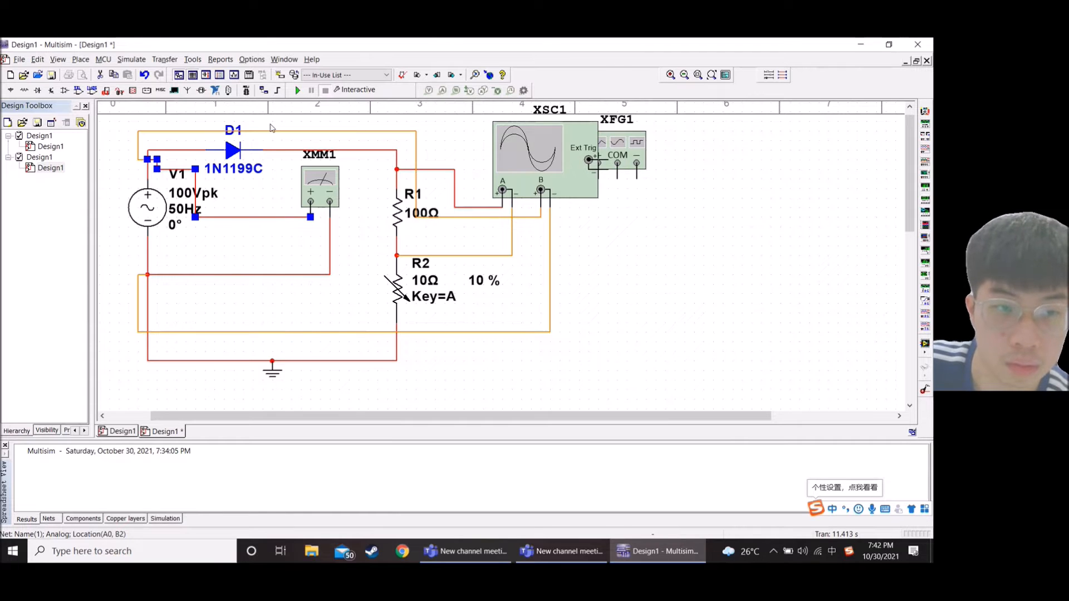
key(Delete)
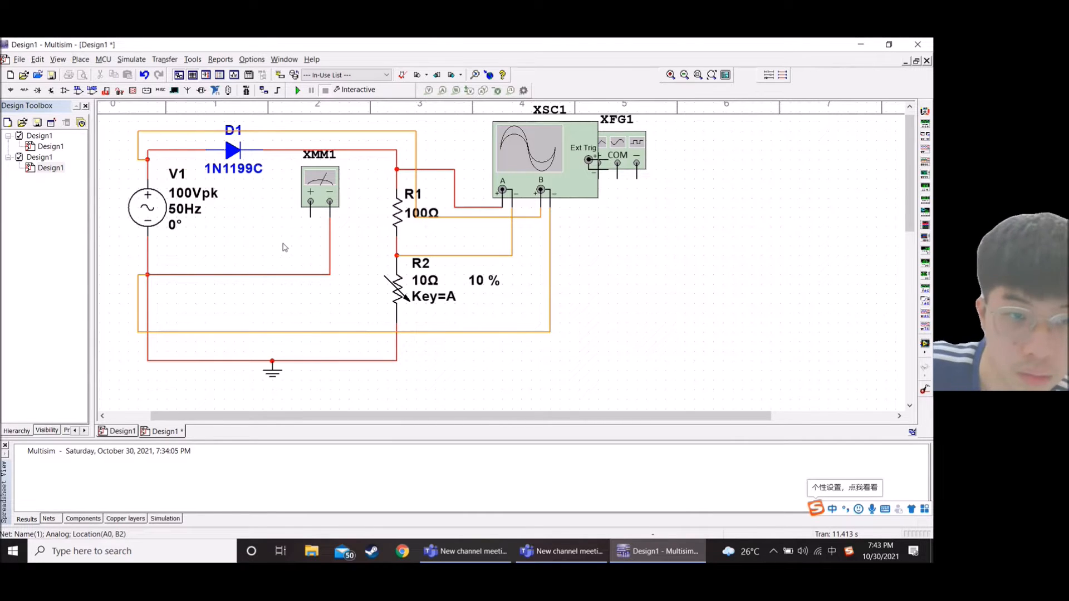
click(264, 274)
key(Delete)
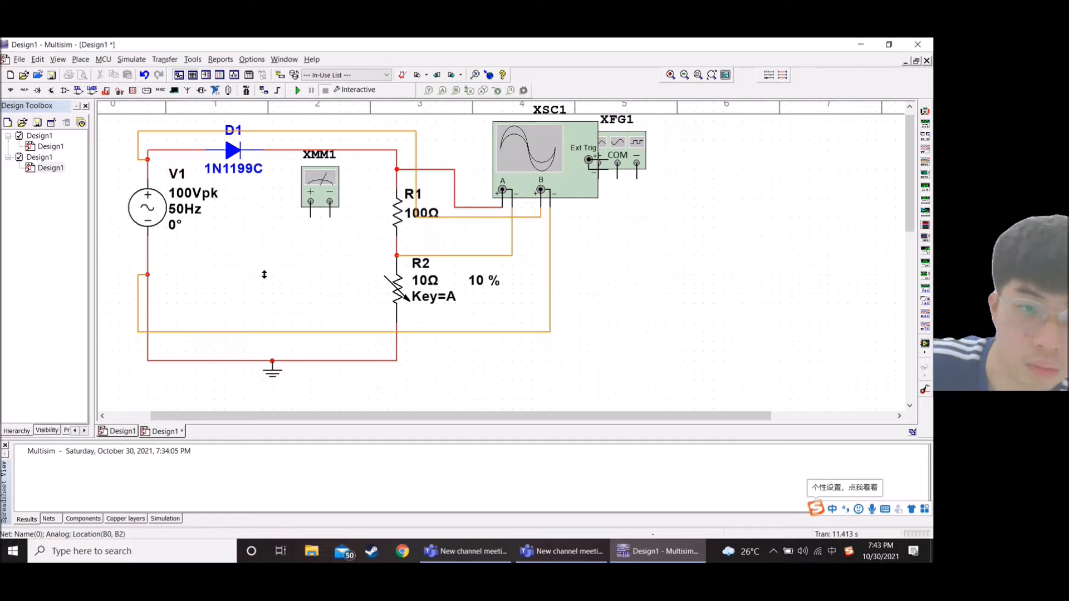
click(309, 215)
click(397, 169)
click(330, 202)
click(396, 255)
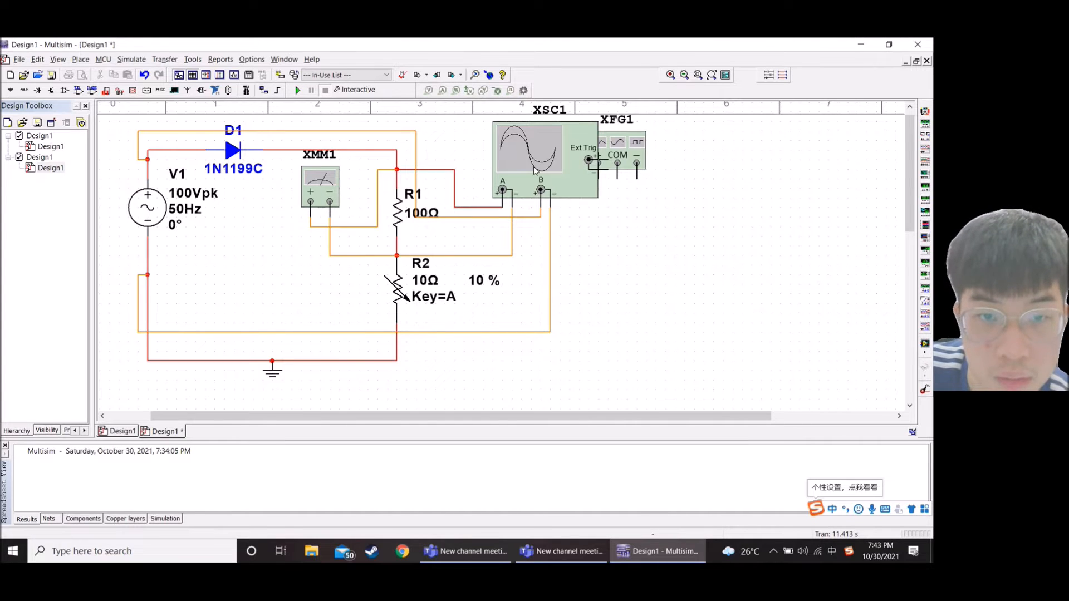
Run the simulation and read multimeter XMM1 across R1 in AC voltage mode and in current mode.
click(297, 90)
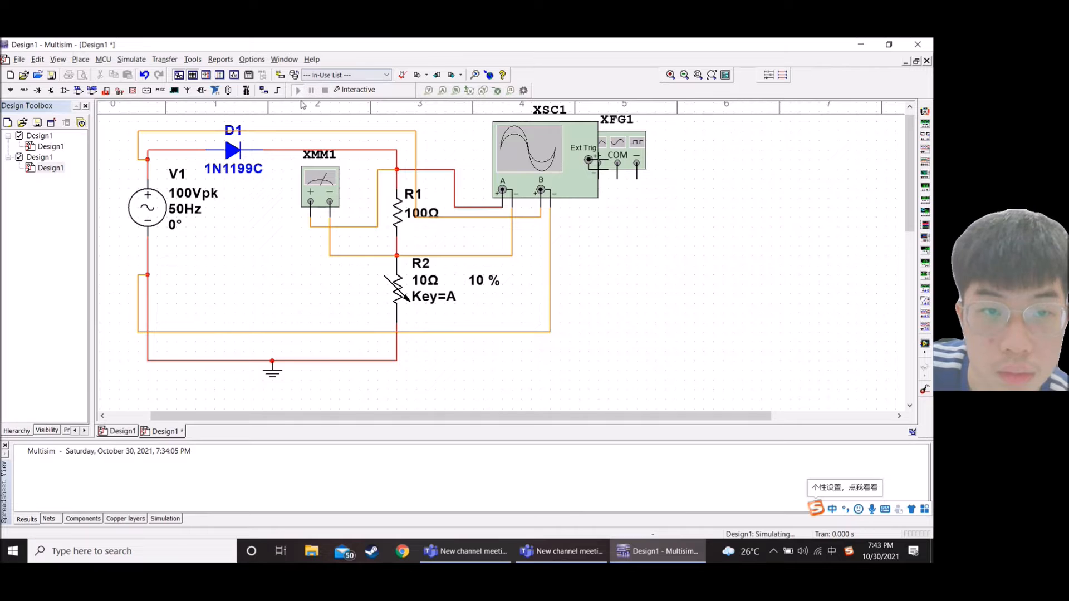
double_click(320, 179)
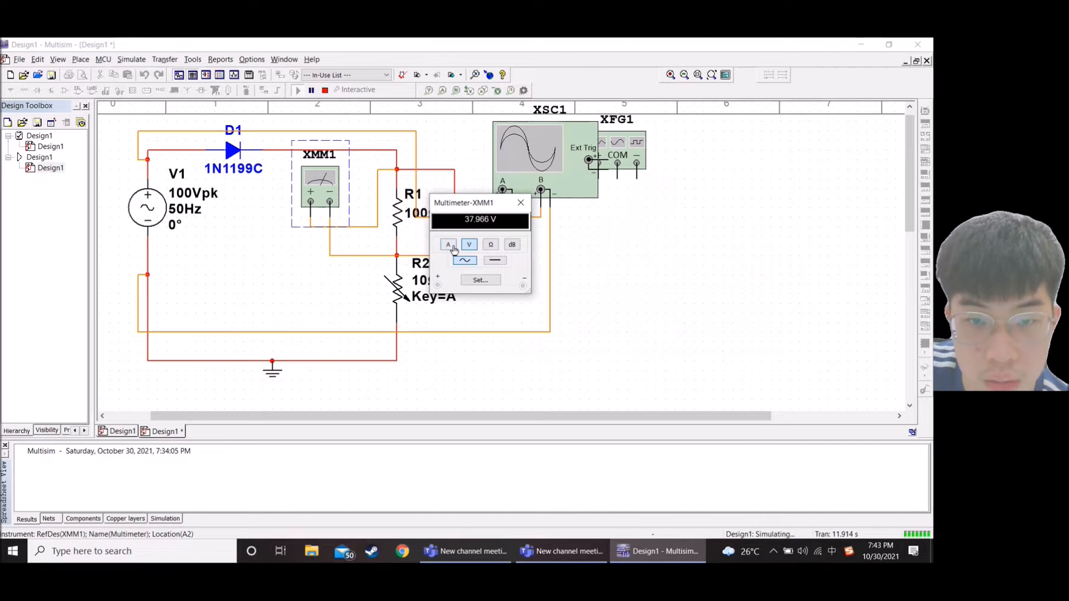
click(453, 248)
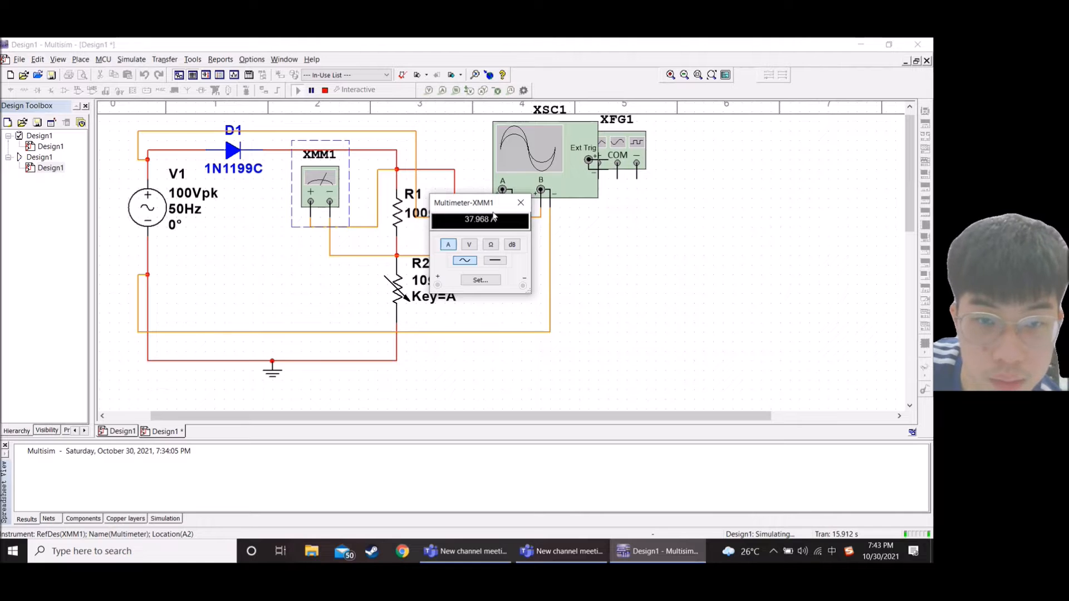
click(521, 203)
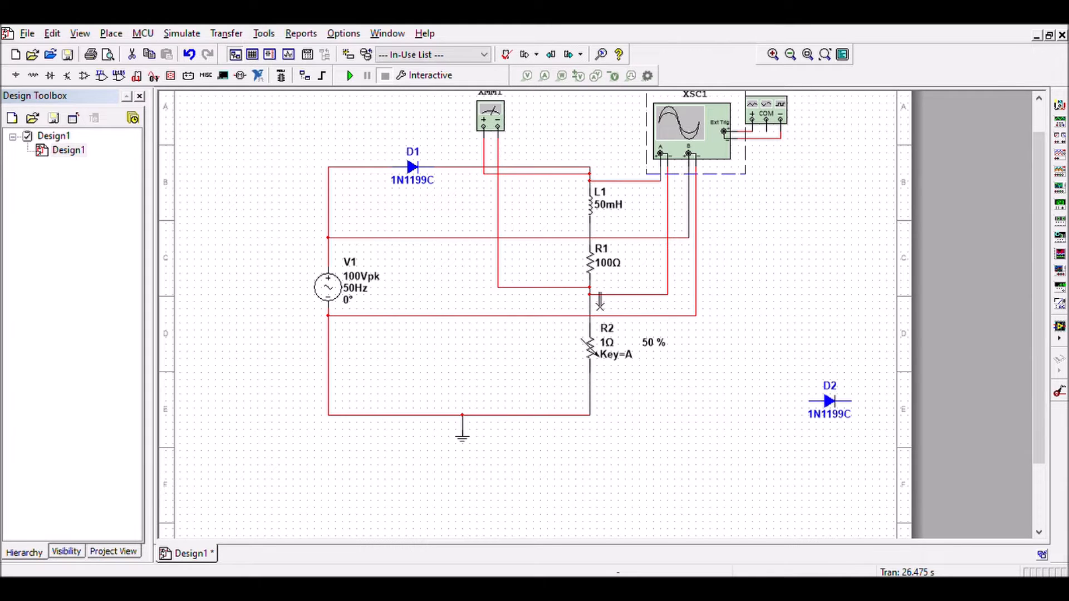
Simulate the half-wave circuit with the L1 and R1 load, check multimeter XMM1 and oscilloscope XSC1, and pause the run.
click(484, 120)
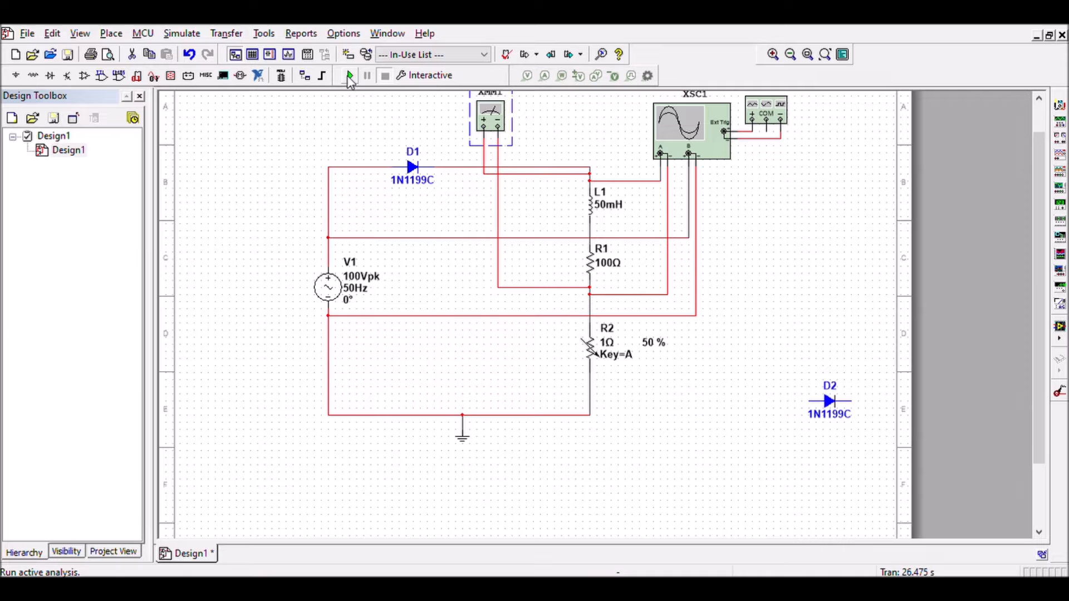
click(347, 76)
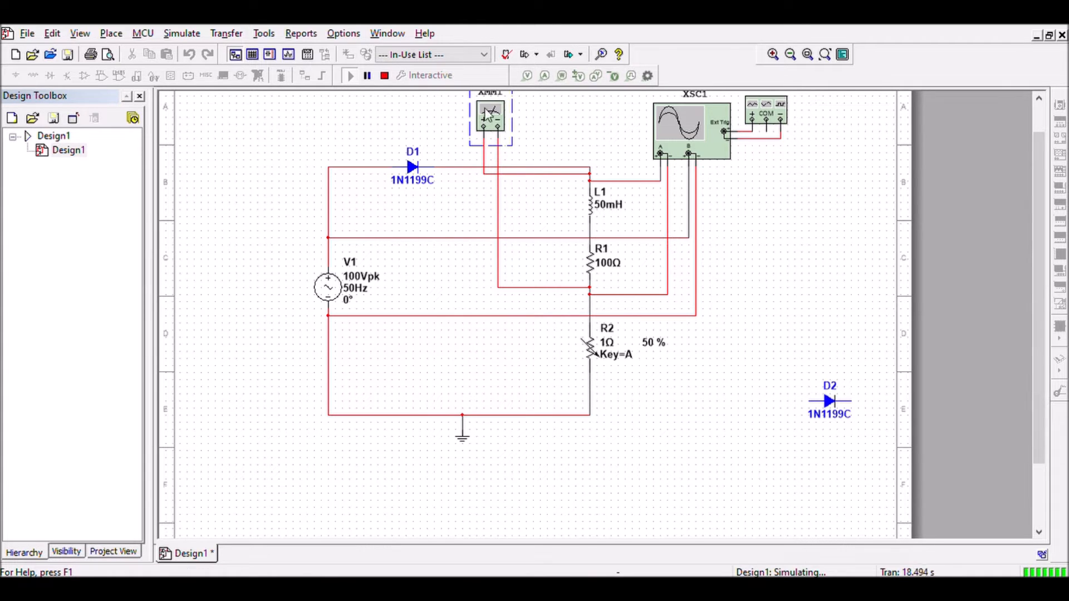
click(663, 126)
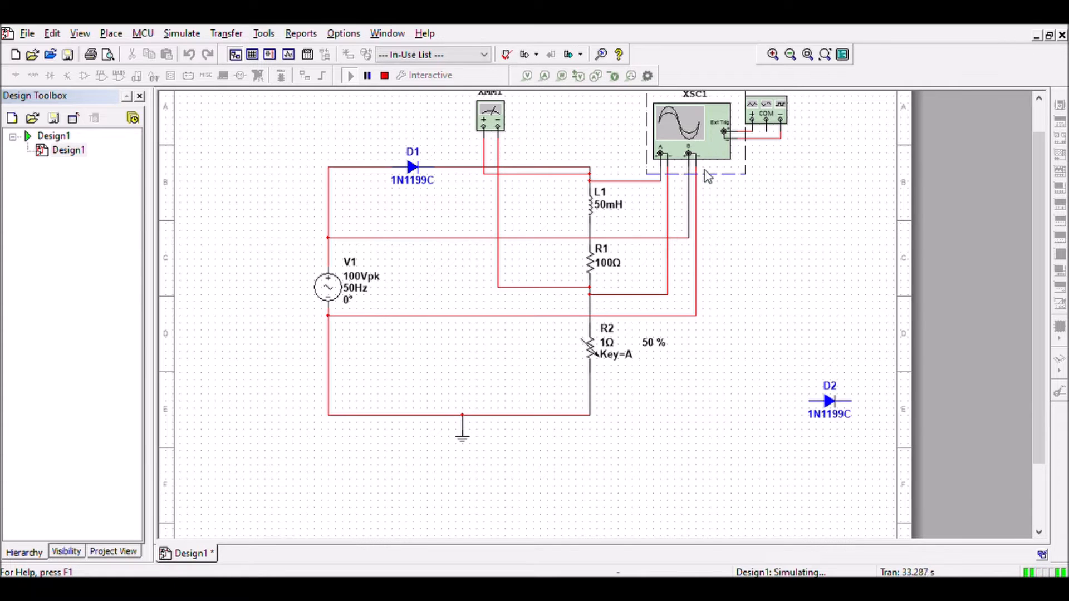
click(368, 76)
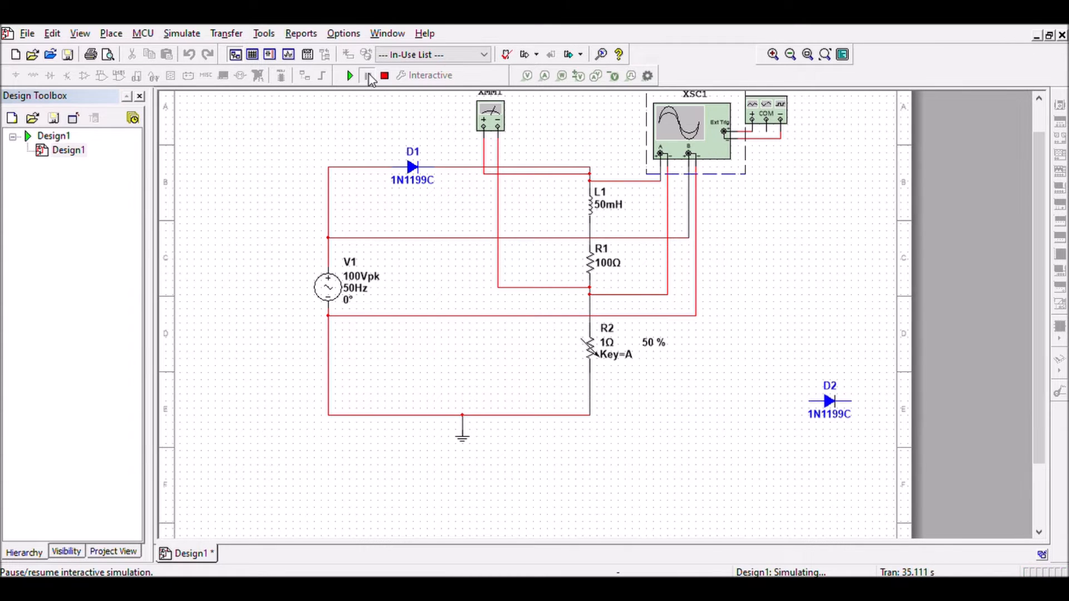
Stop the simulation and delete both wires connecting oscilloscope channel B to source V1.
click(689, 238)
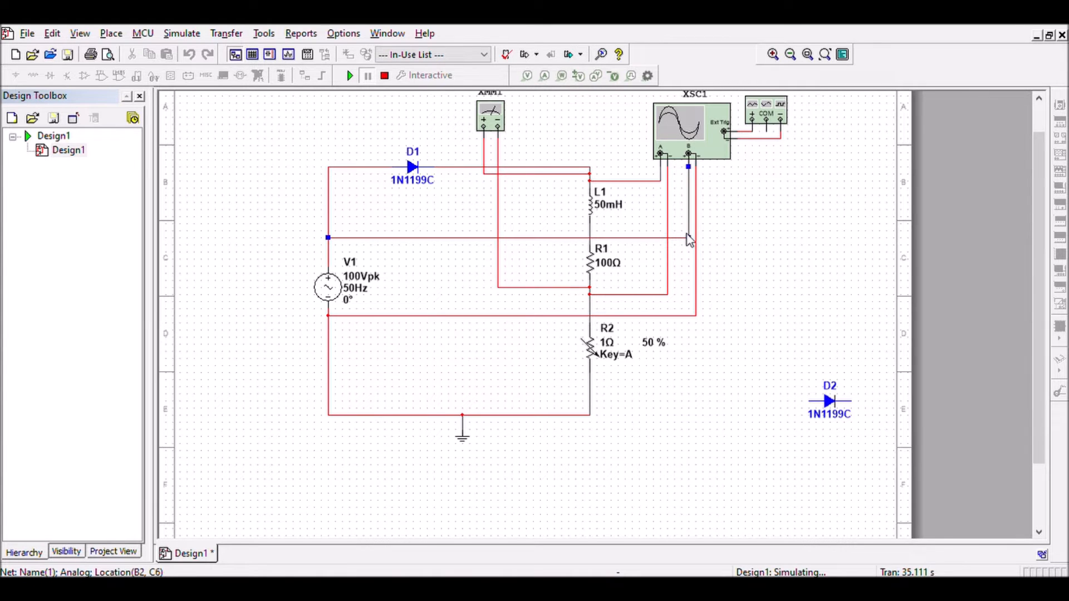
click(384, 76)
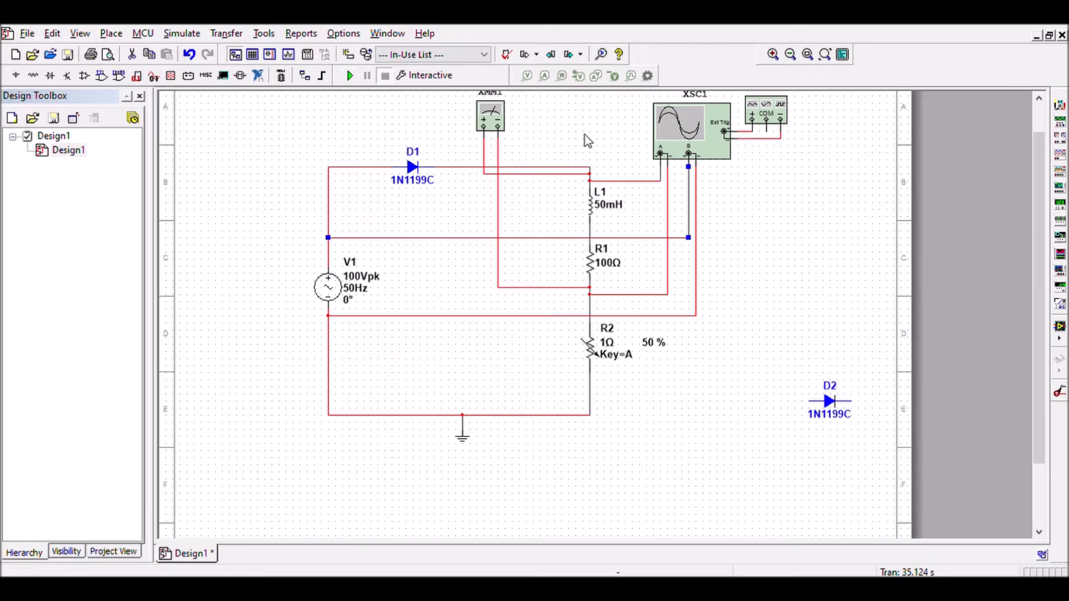
key(Delete)
click(696, 217)
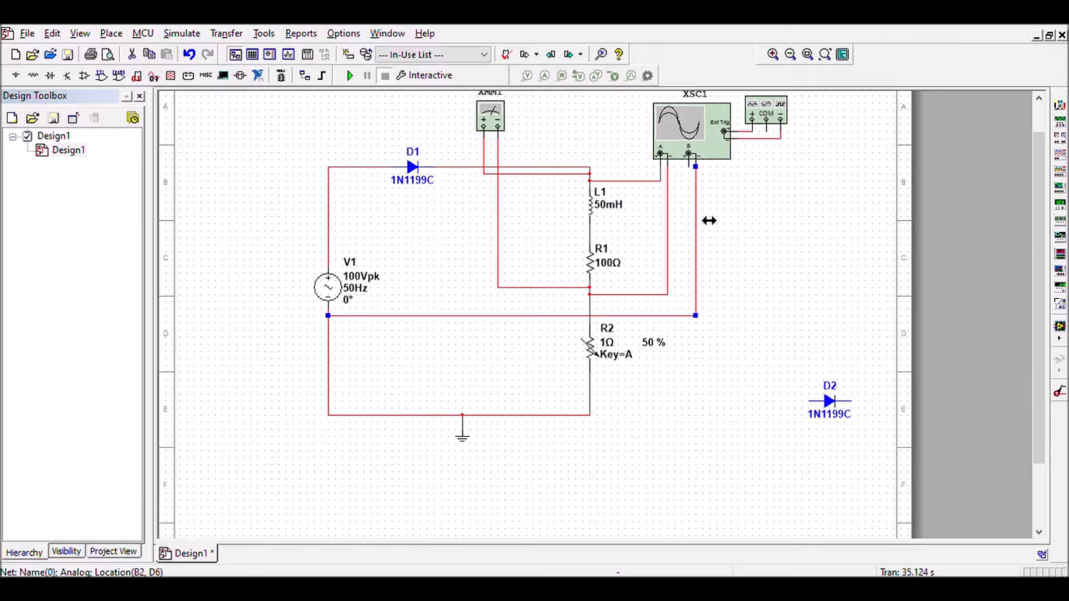
key(Delete)
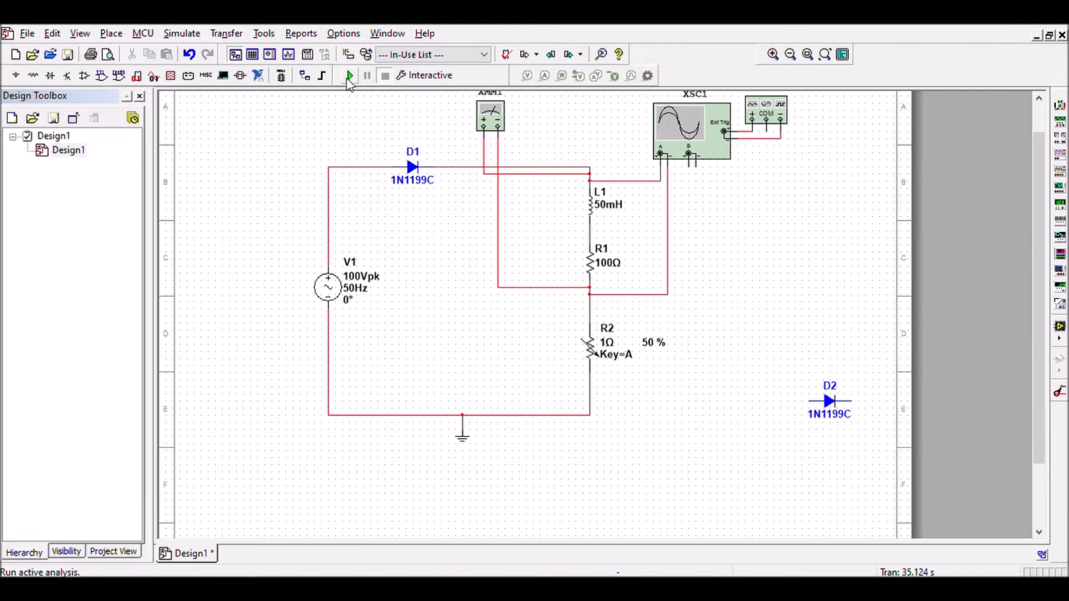
Run the simulation to view only channel A across L1 and R1 on the oscilloscope, and stop it.
click(350, 76)
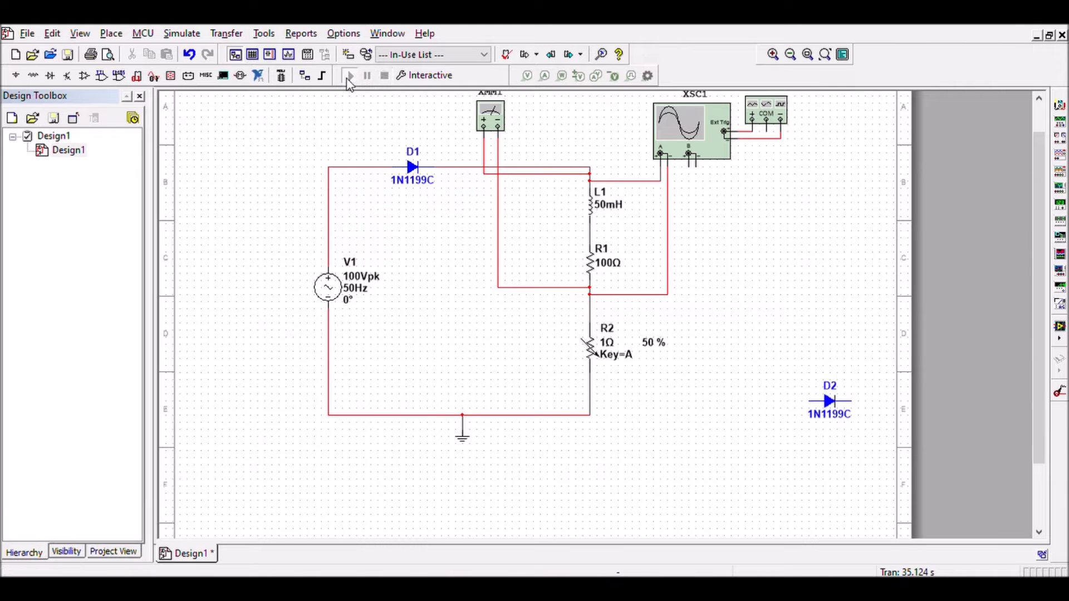
click(690, 130)
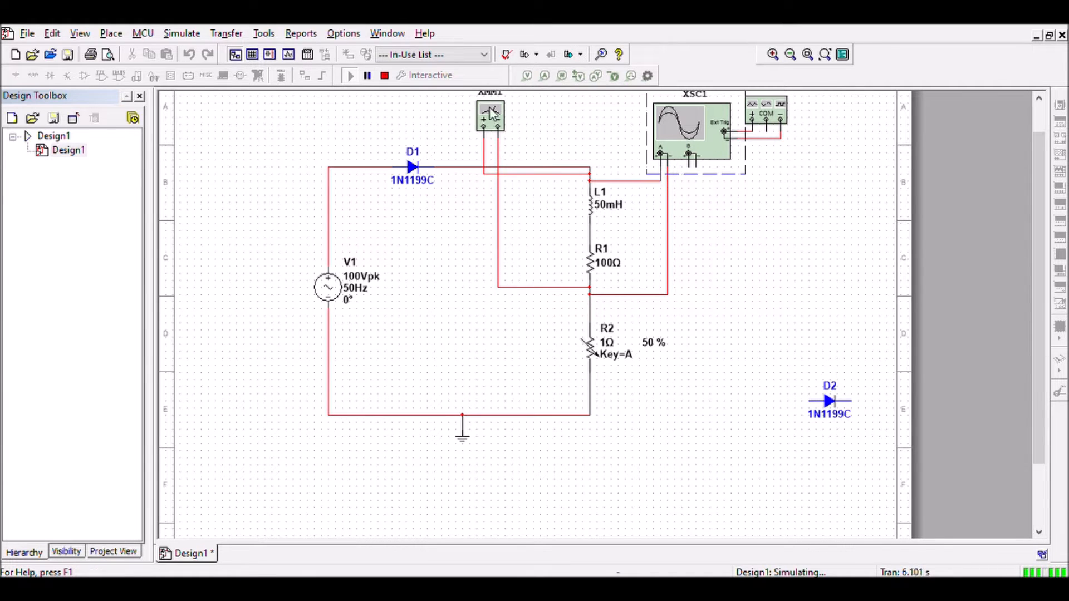
click(385, 77)
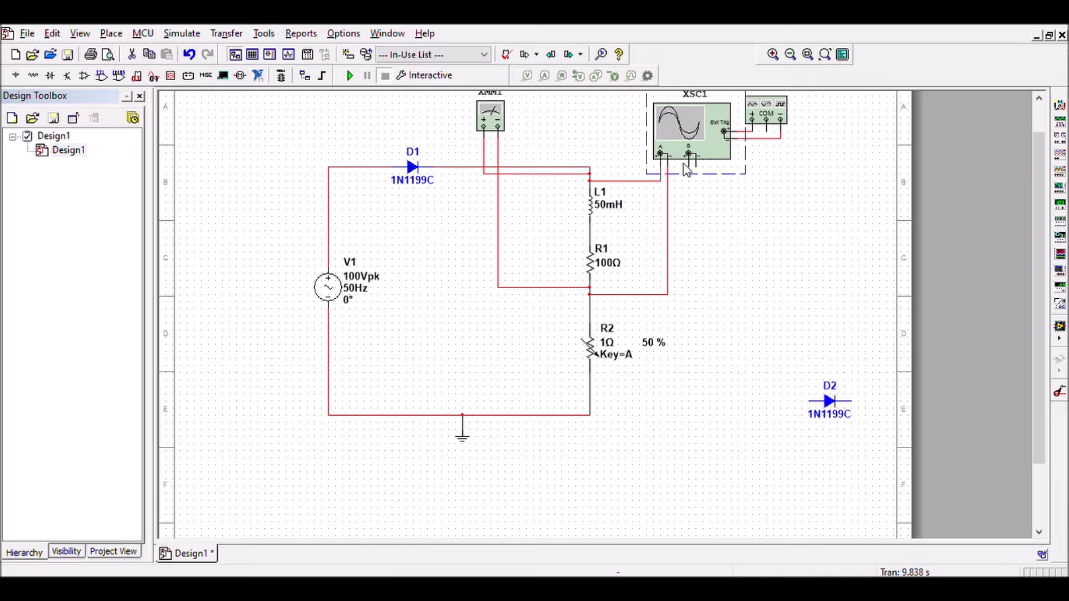
Reconnect oscilloscope XSC1's channel B across source V1, with positive to the upper node and negative to the lower node.
mouse_move(689, 170)
mouse_down()
mouse_move(691, 196)
mouse_move(688, 171)
mouse_up()
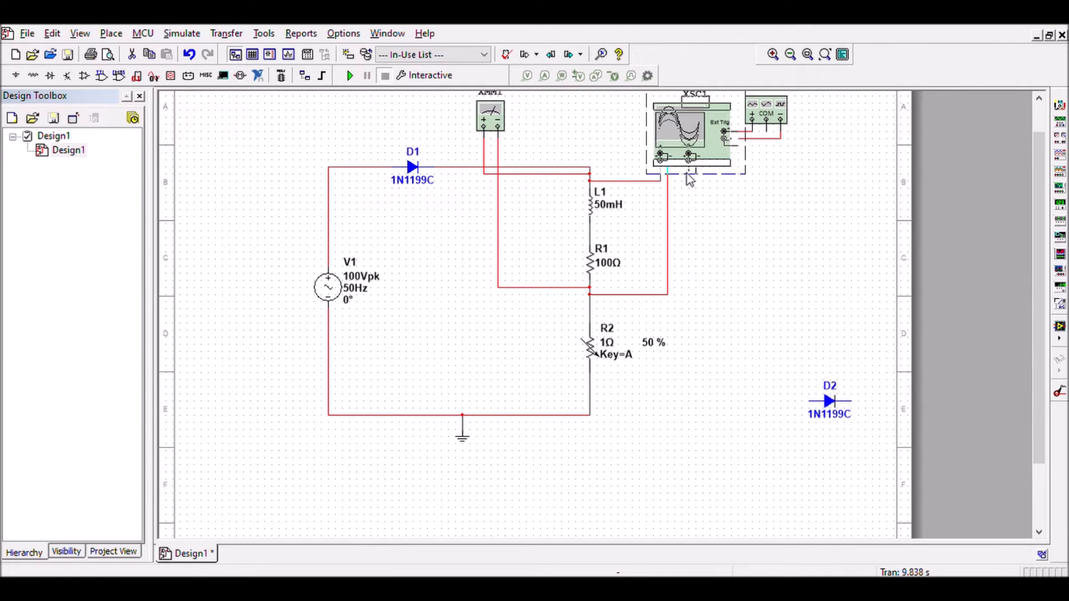
click(699, 177)
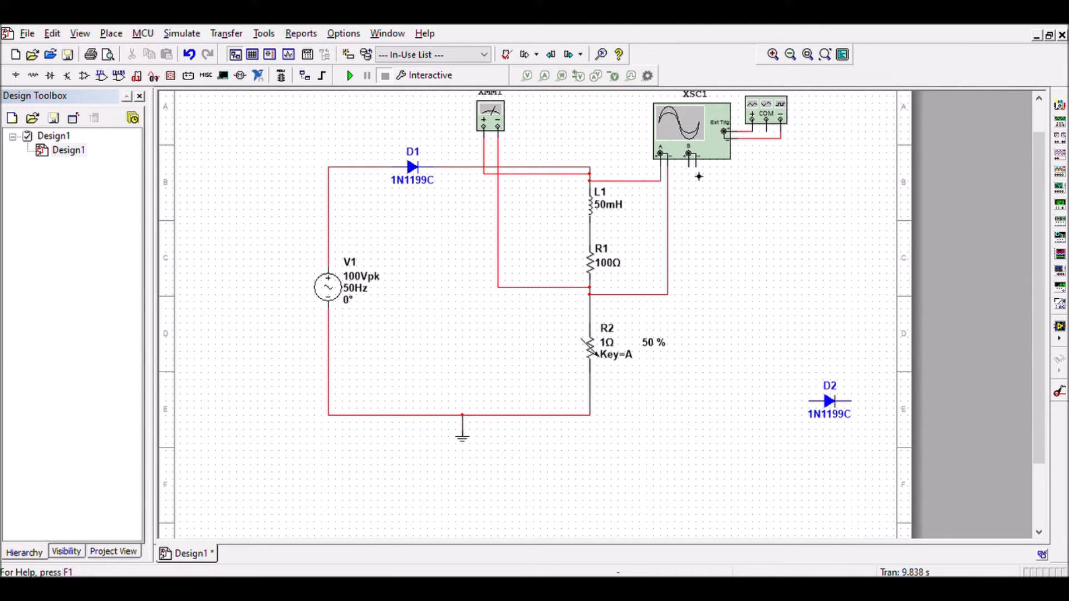
click(692, 167)
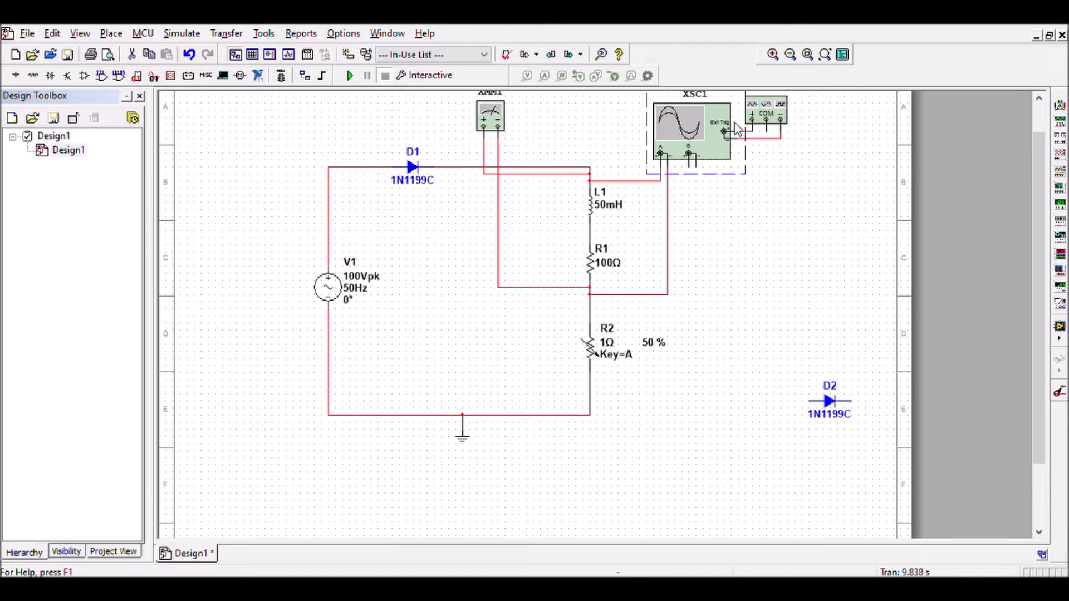
click(711, 232)
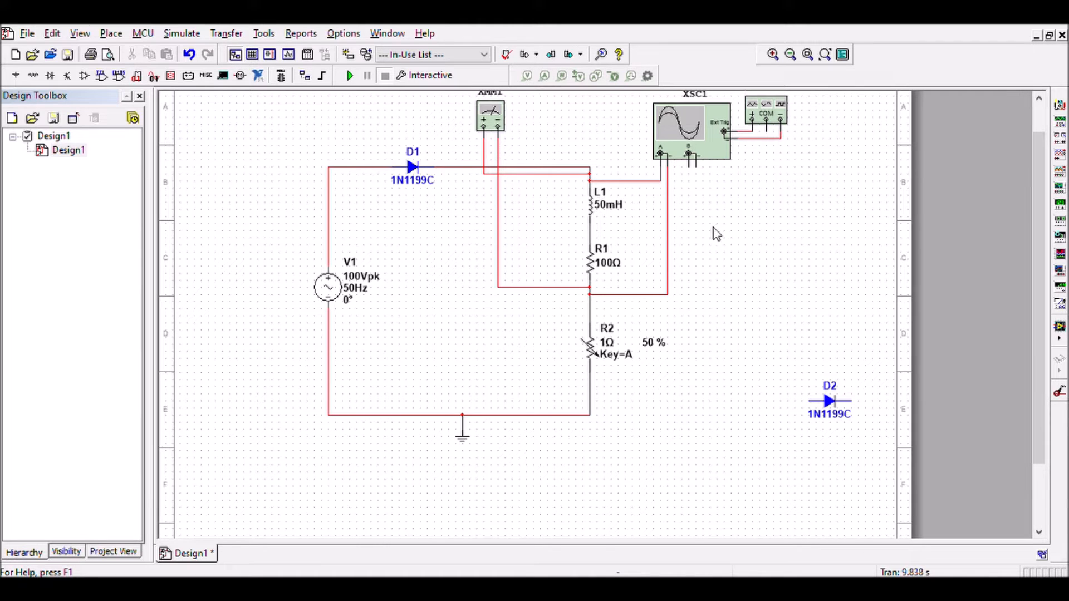
click(689, 167)
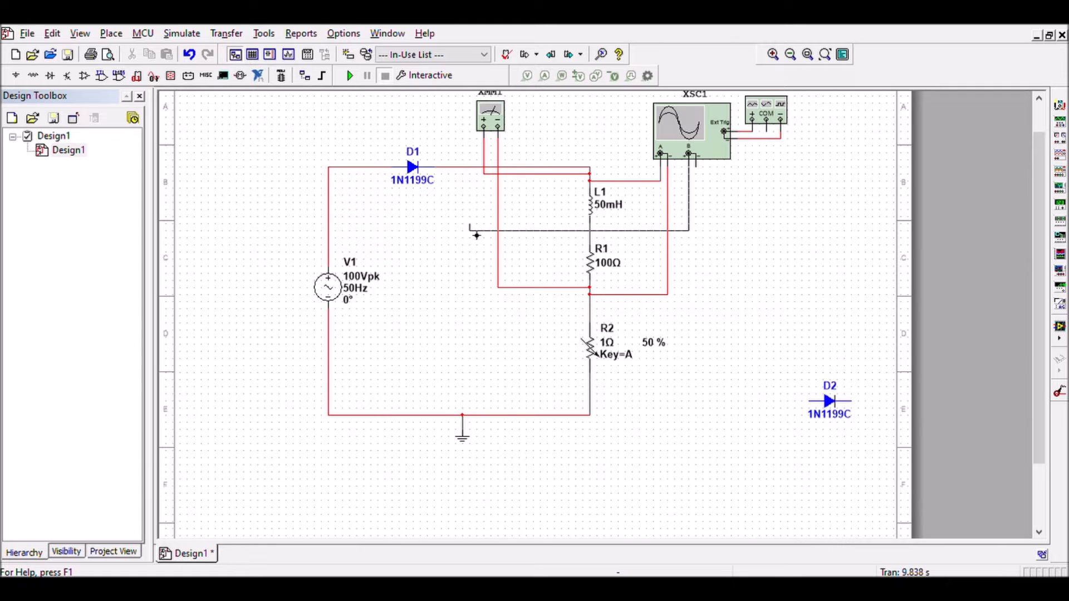
click(339, 245)
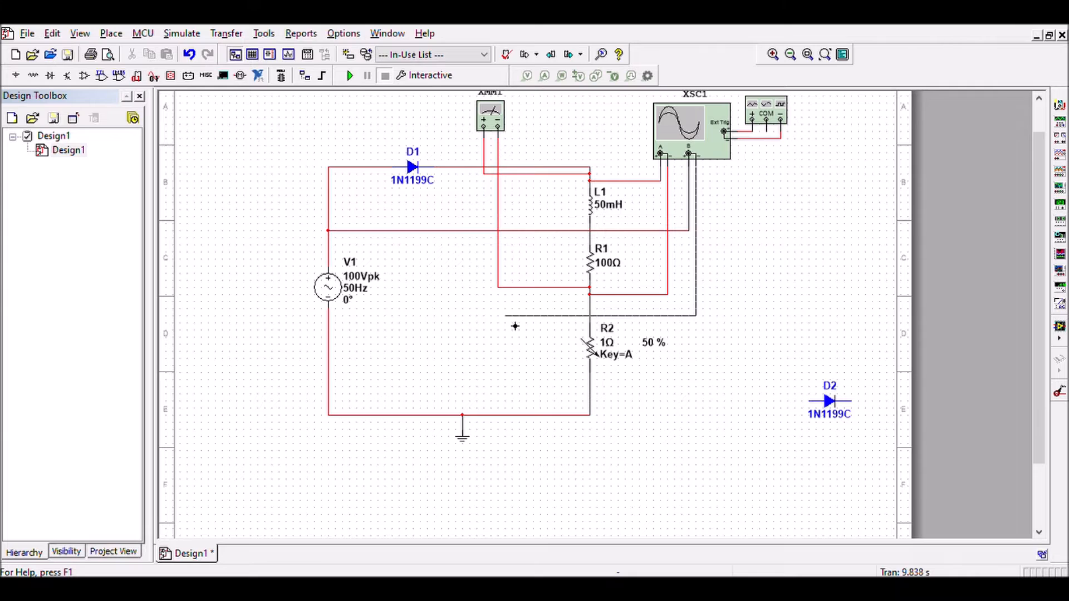
key(Escape)
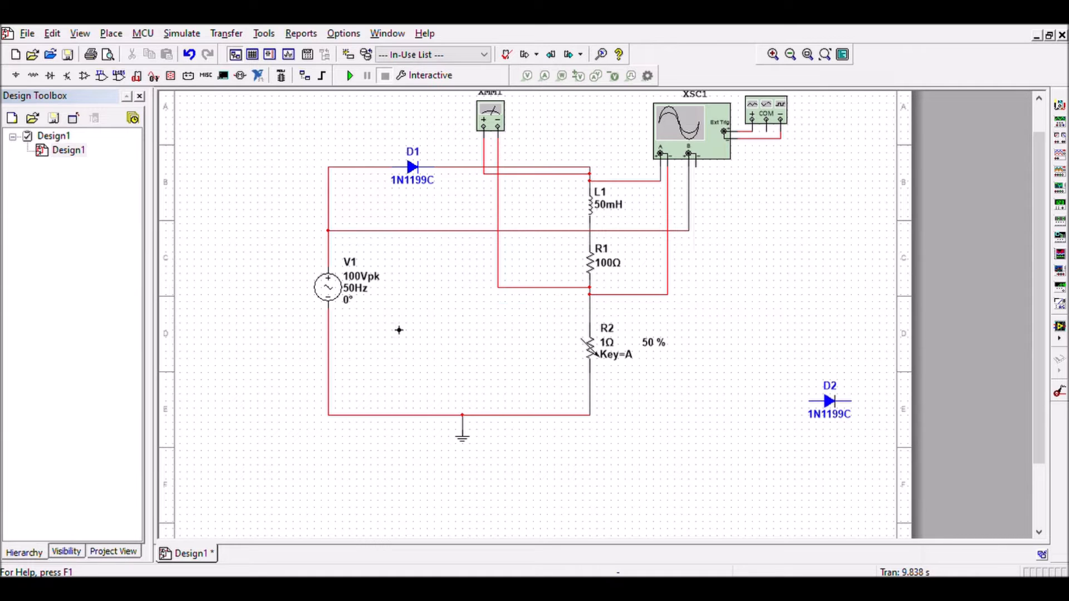
click(337, 331)
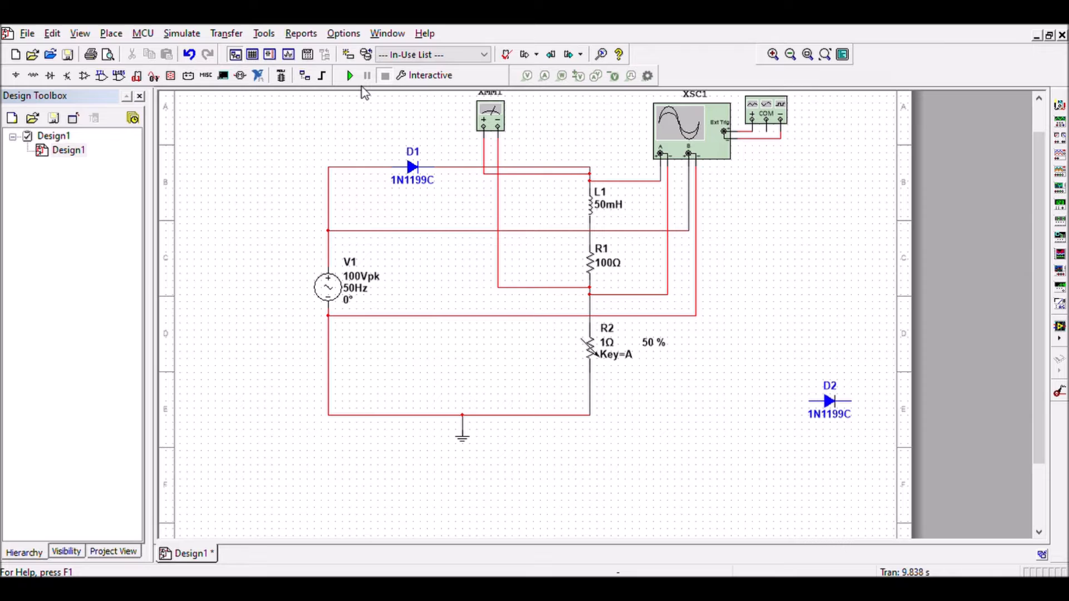
Move both leads of multimeter XMM1 from the L1 and R1 load to the two terminals of source V1.
click(484, 161)
key(Delete)
click(483, 127)
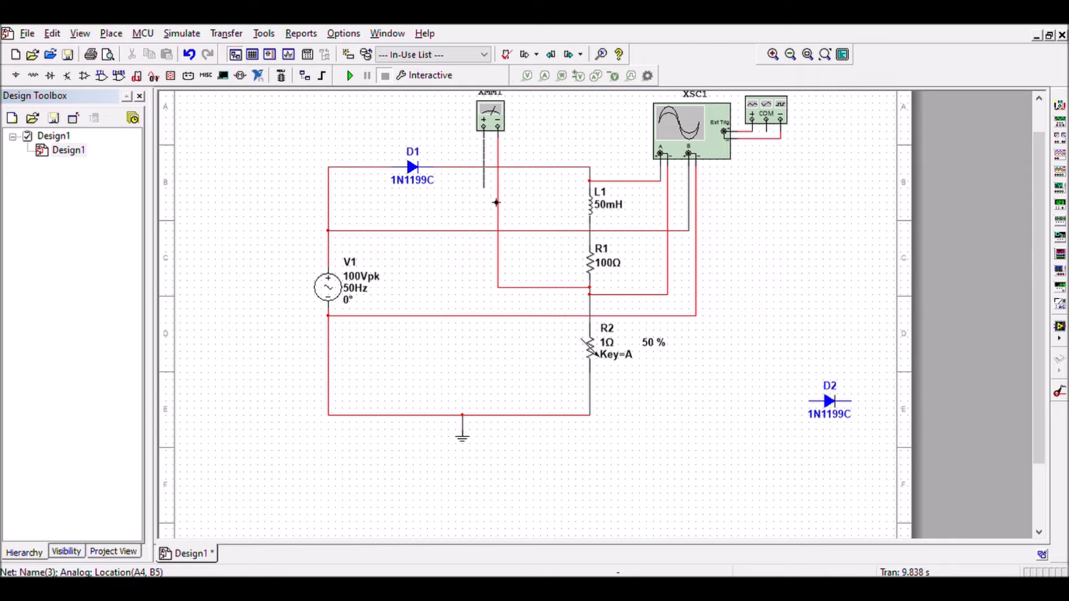
click(337, 222)
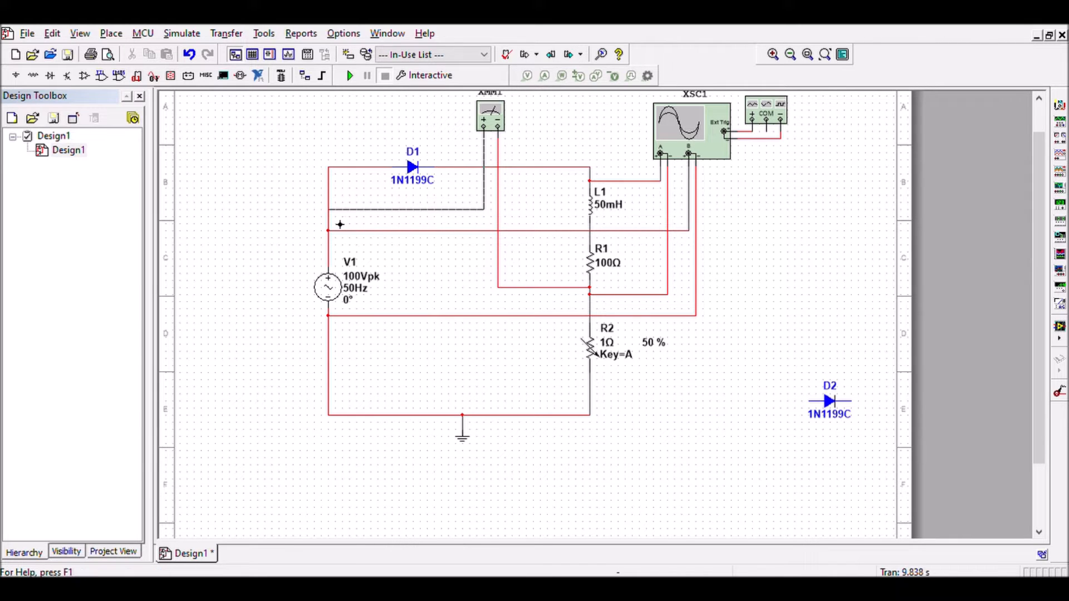
click(498, 208)
key(Delete)
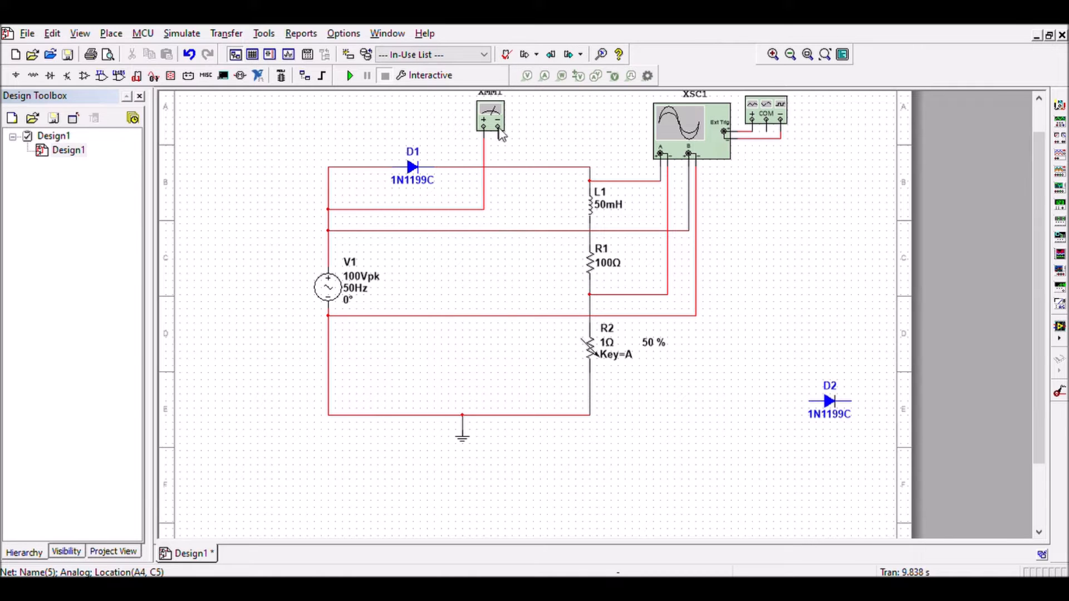
drag(498, 136, 498, 144)
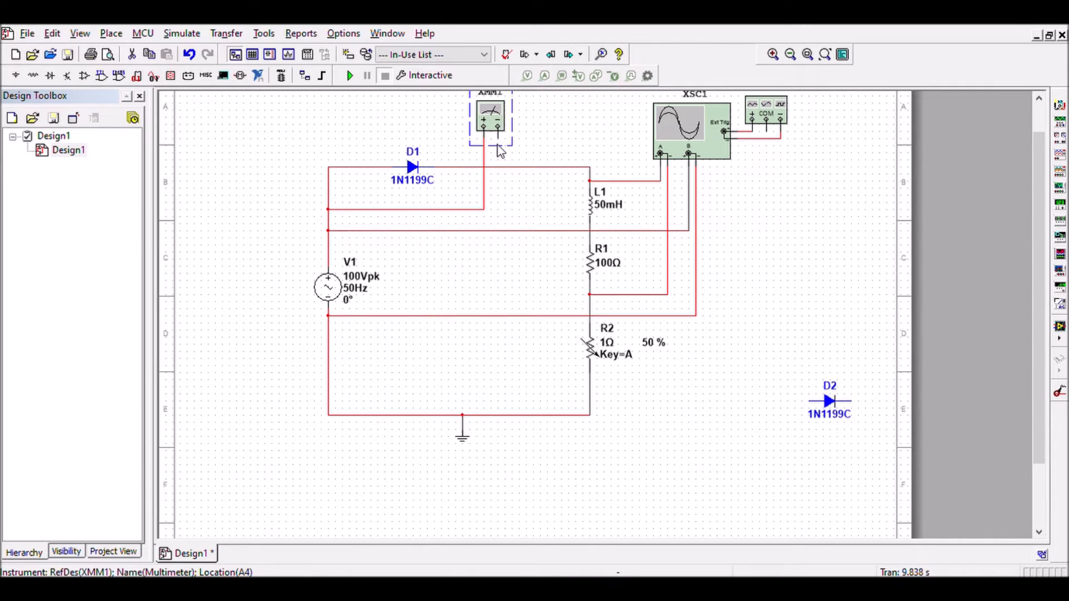
click(499, 155)
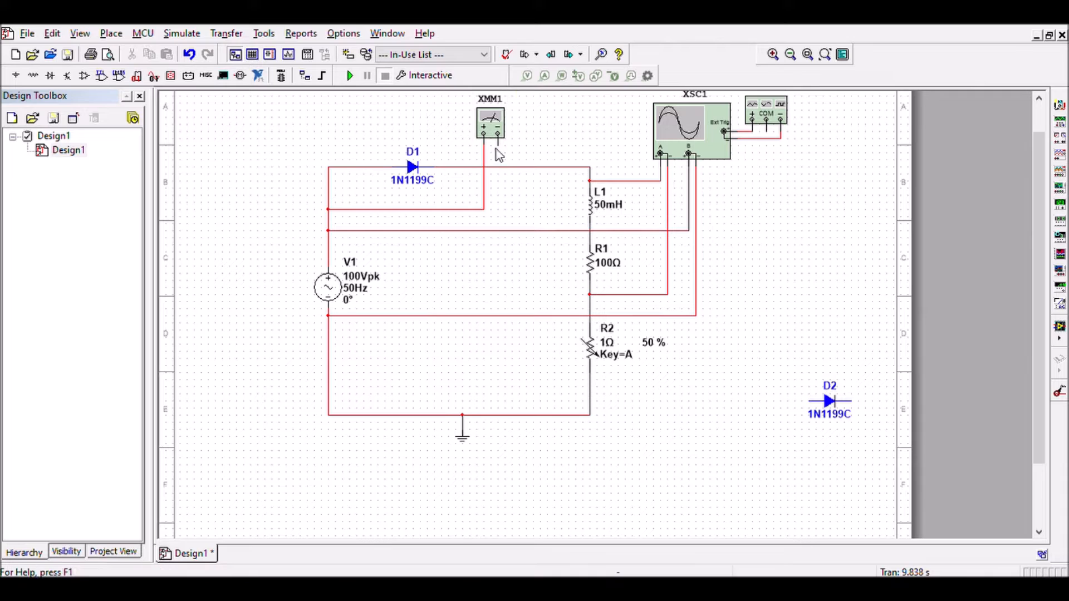
click(498, 147)
click(329, 331)
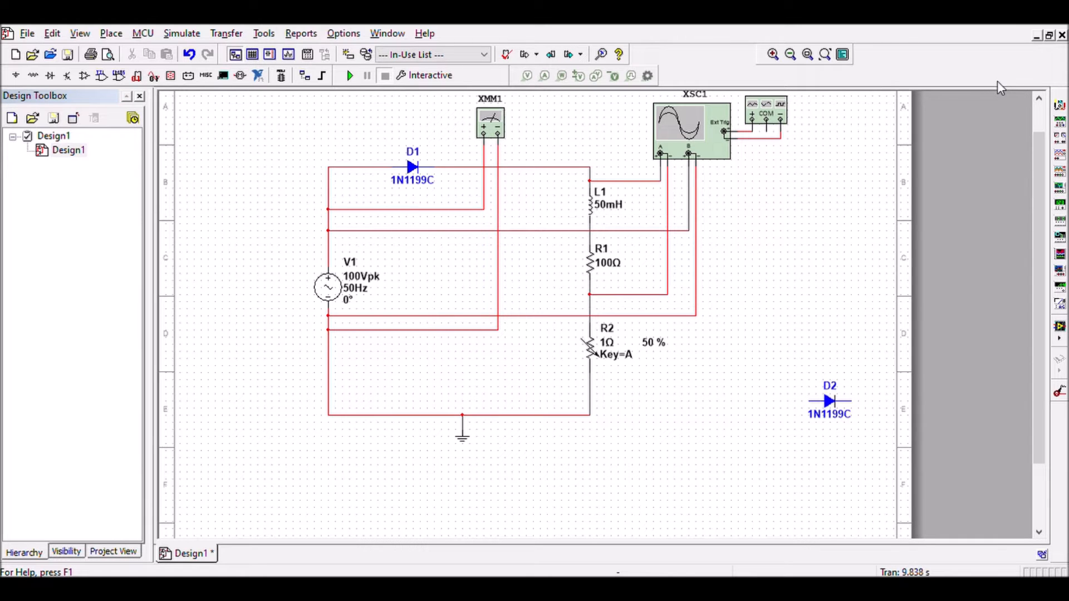
Run the simulation to read multimeter XMM1 across source V1, and stop it.
click(497, 122)
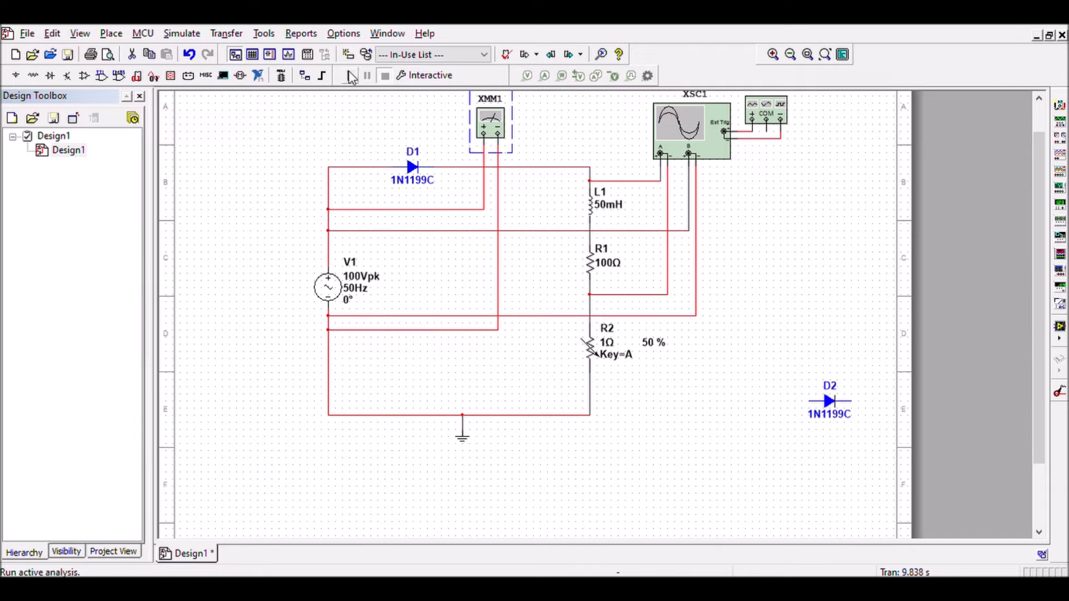
click(352, 76)
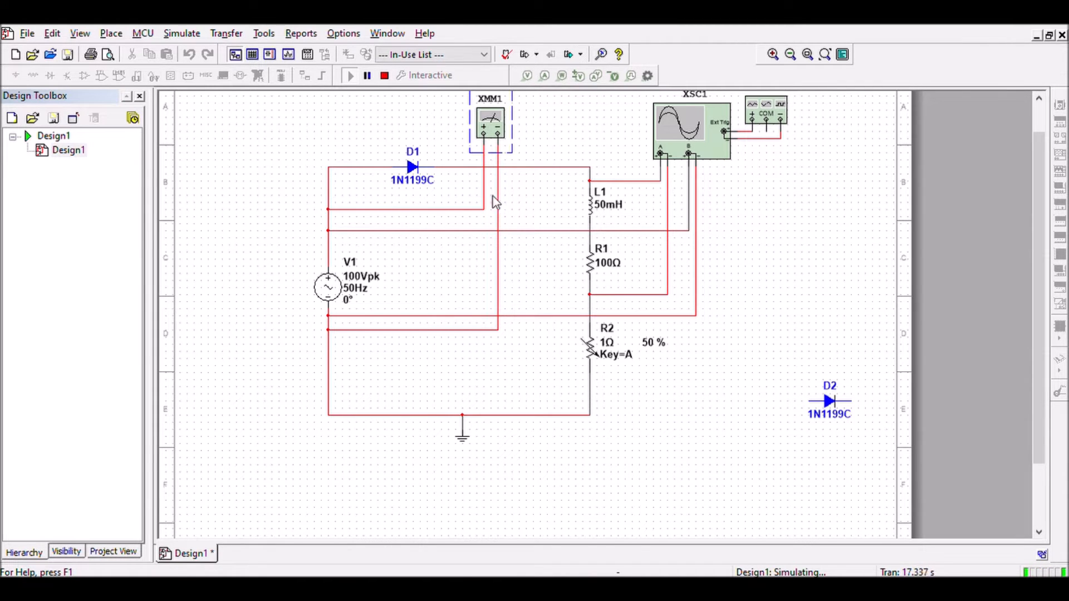
click(385, 75)
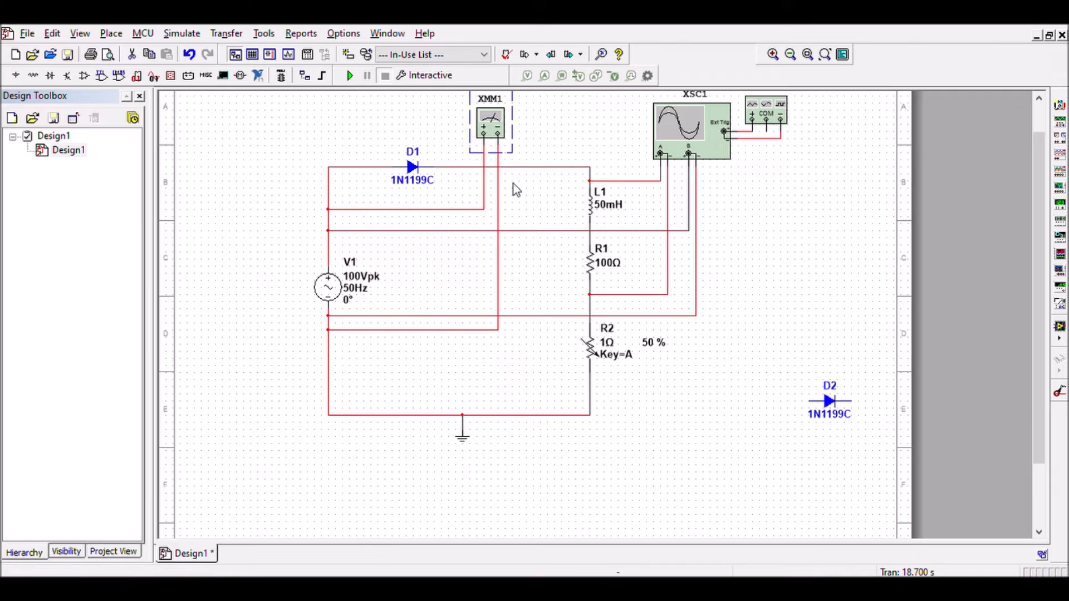
Rewire multimeter XMM1 across the series L1 and R1 load, and run the simulation to read it.
click(498, 202)
key(Delete)
click(499, 144)
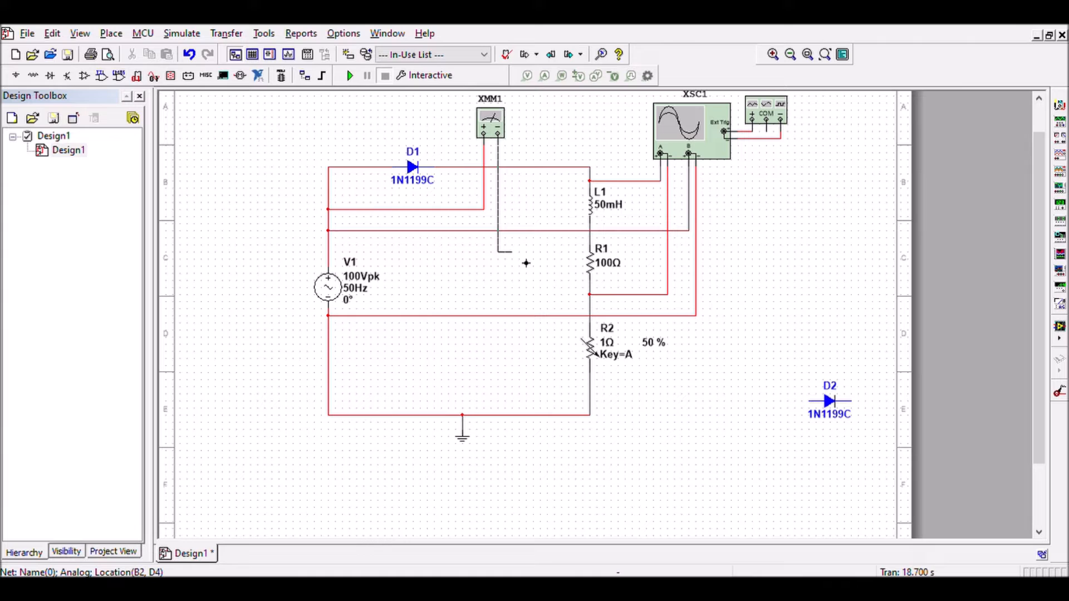
click(601, 300)
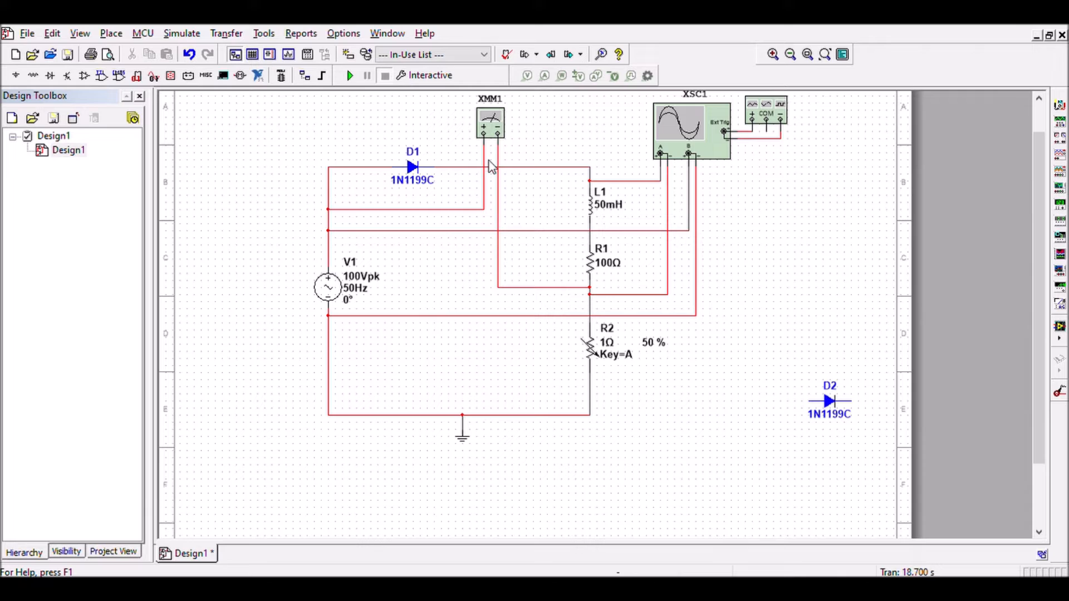
click(483, 194)
key(Delete)
click(484, 134)
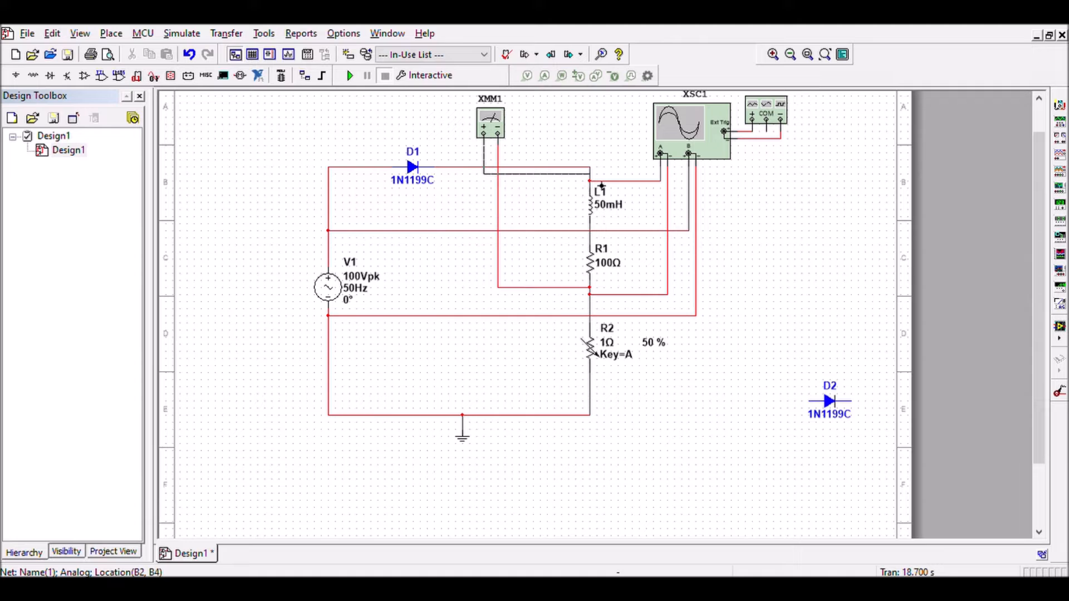
click(599, 185)
click(352, 77)
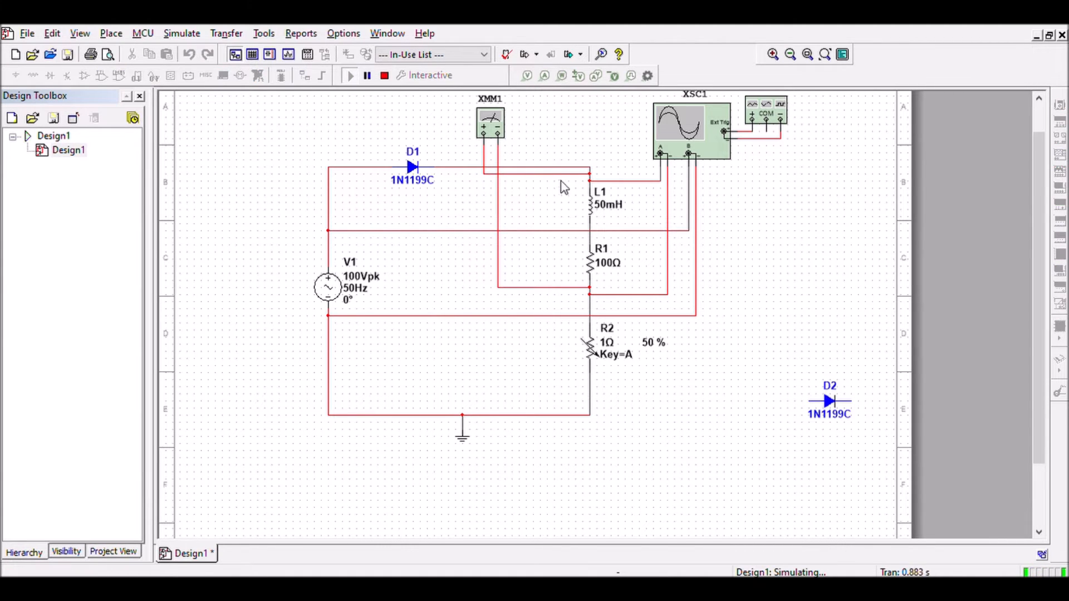
click(490, 122)
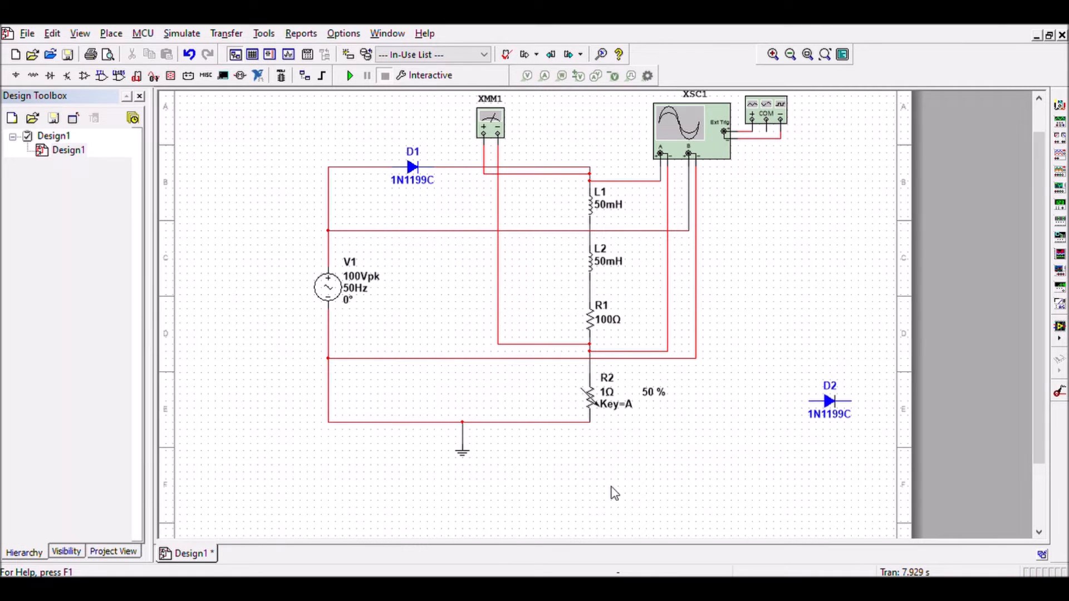
Simulate the circuit with L1, L2 and R1 in series, pause to inspect the waveforms on oscilloscope XSC1, and stop the run.
key(alt+r)
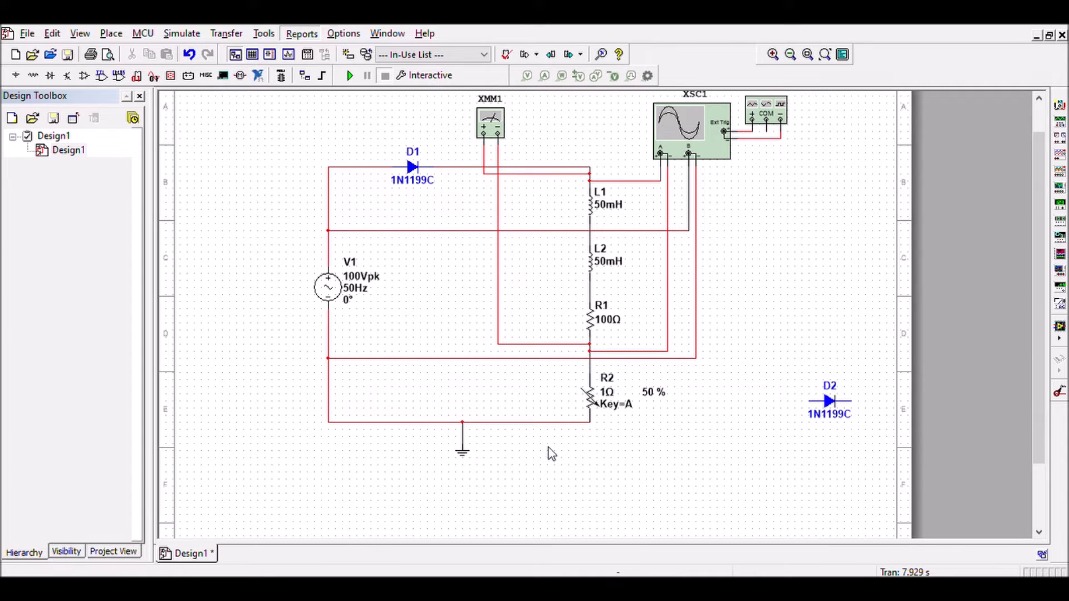
key(Escape)
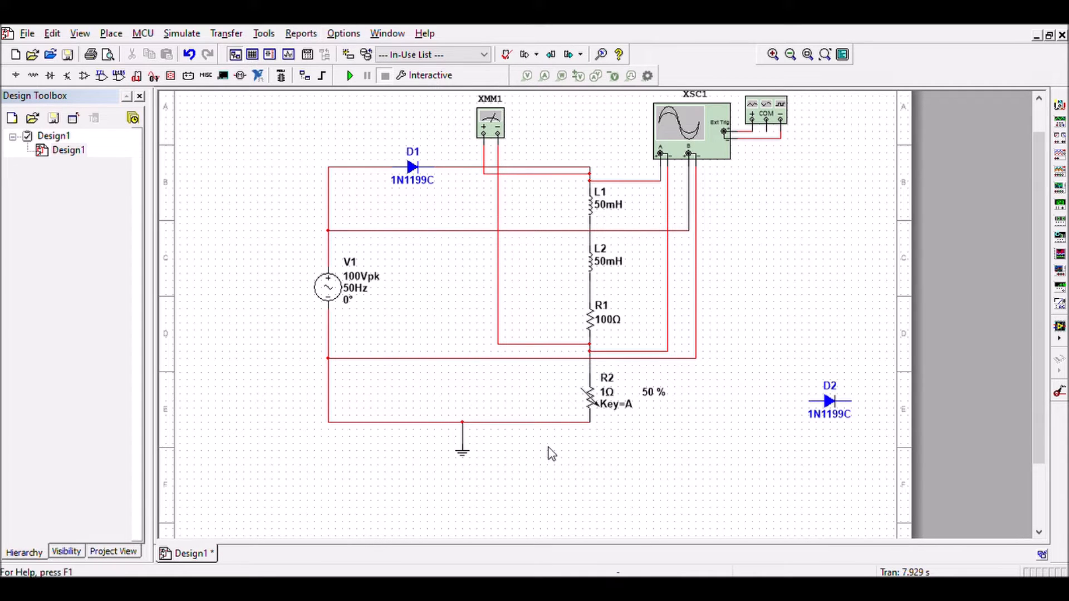
click(350, 76)
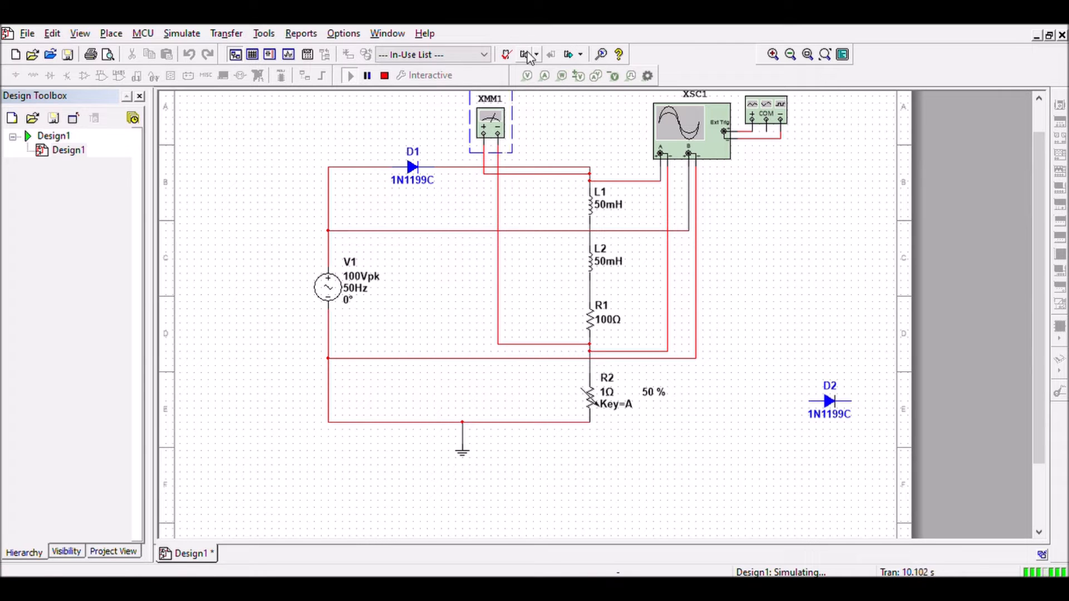
click(368, 75)
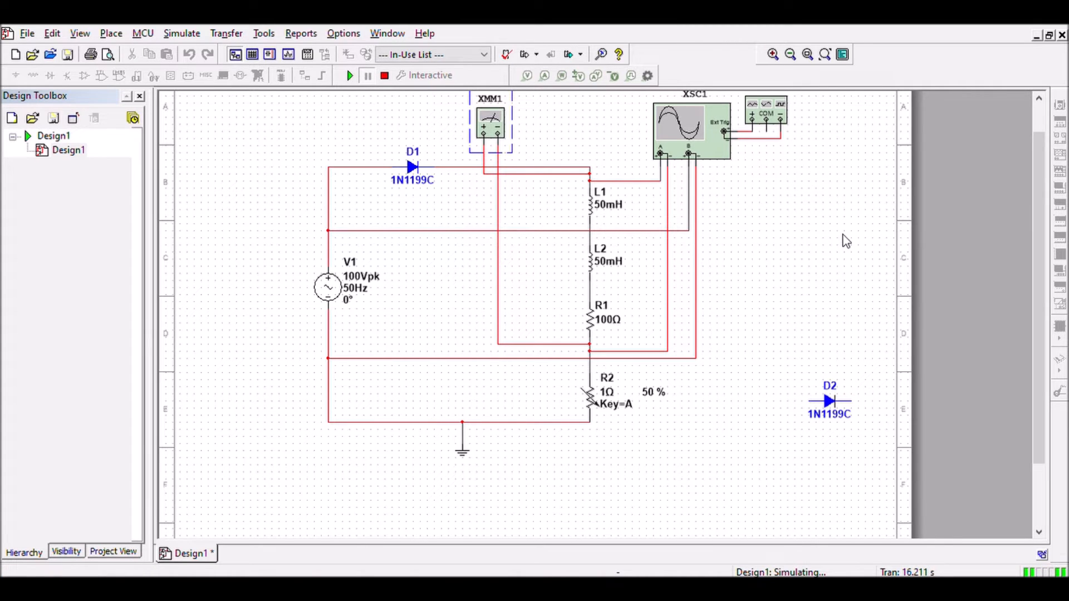
click(683, 132)
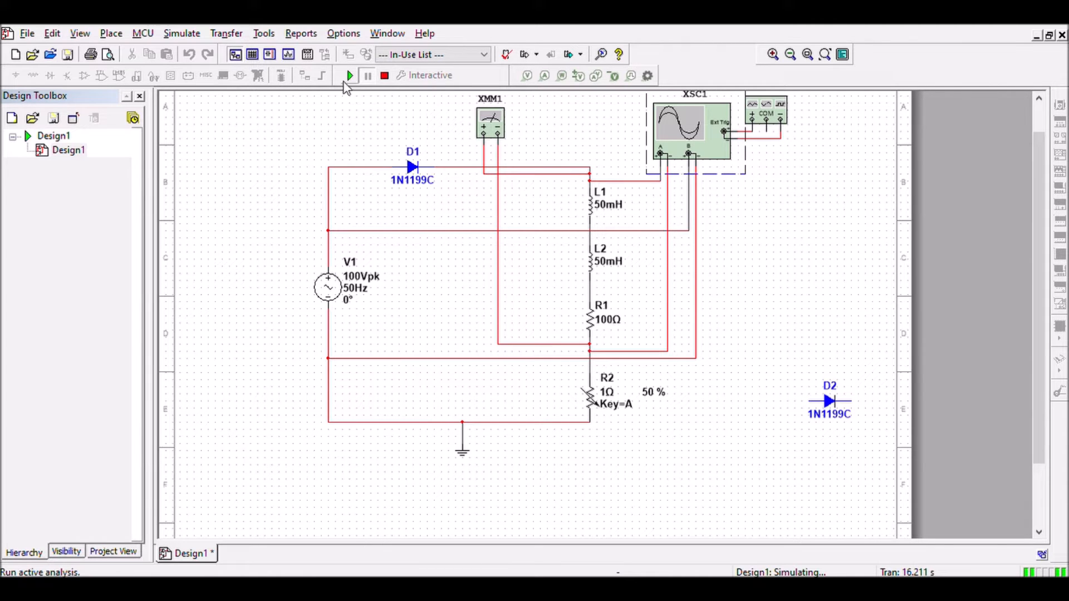
click(385, 78)
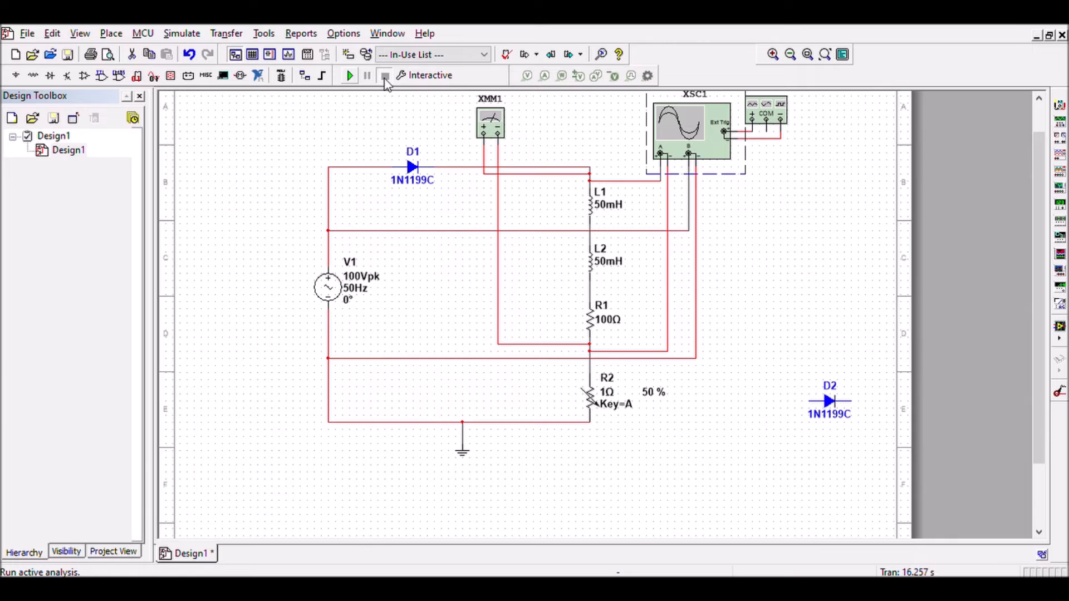
Delete both wires linking oscilloscope channel B to source V1 in the circuit with L1 and L2.
click(650, 231)
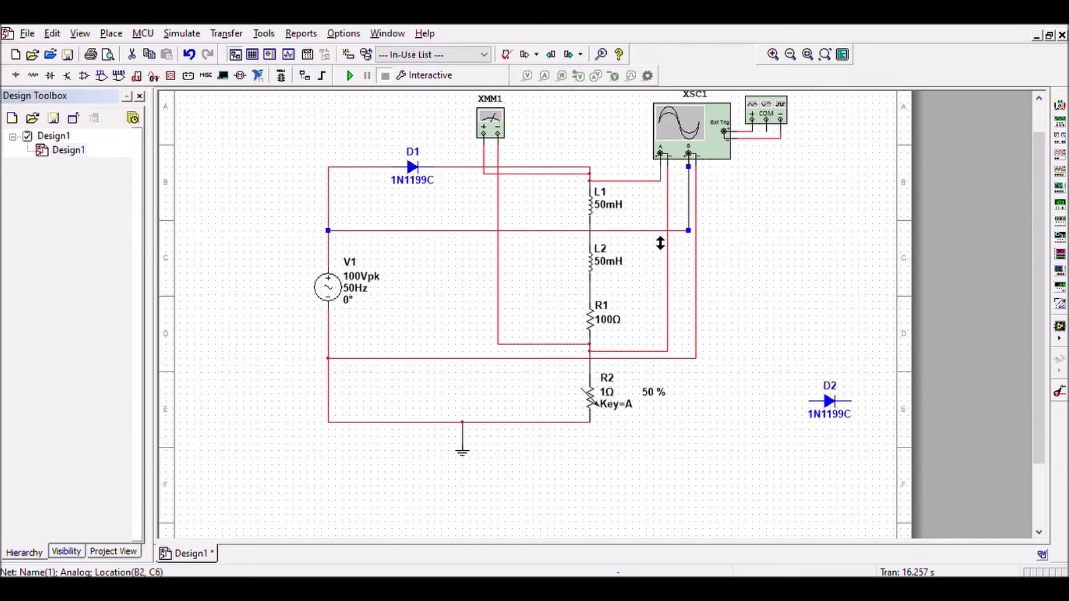
key(Delete)
click(694, 254)
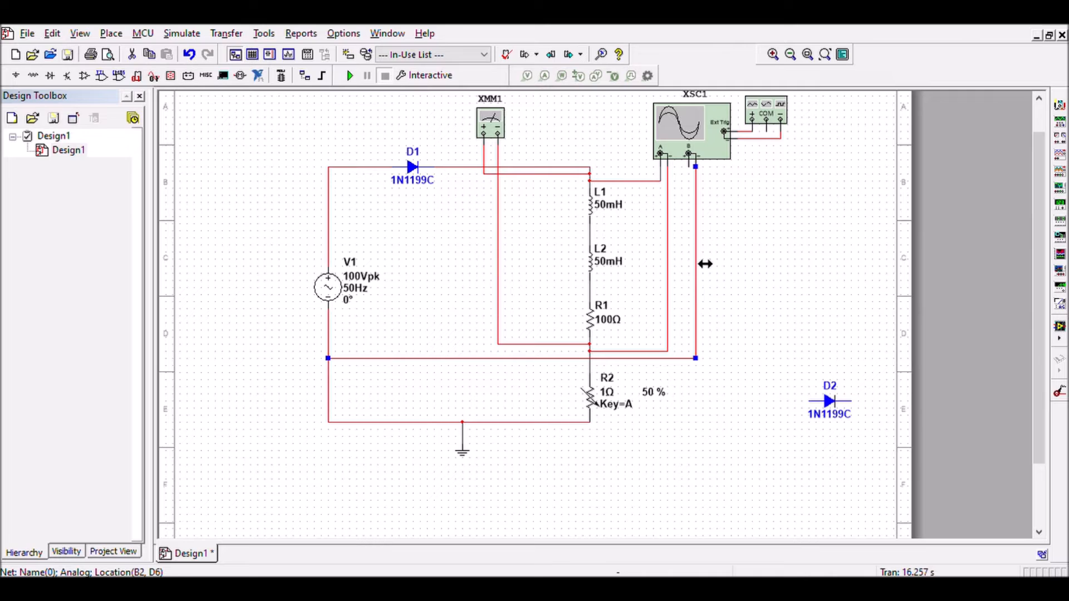
key(Delete)
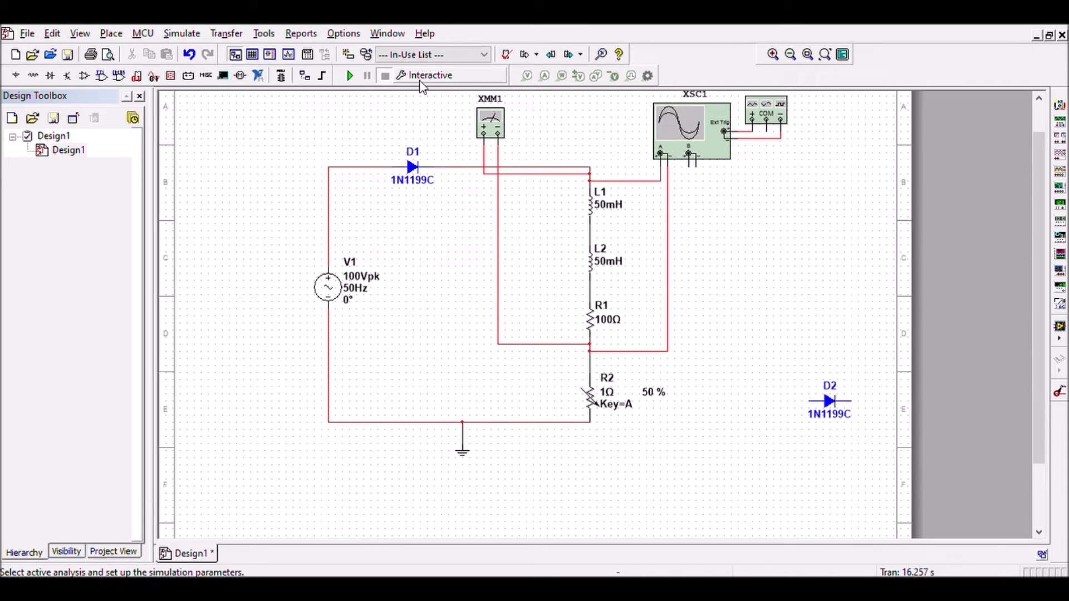
Run the simulation to view only channel A across L1, L2 and R1 on oscilloscope XSC1, and stop it.
click(349, 77)
click(661, 129)
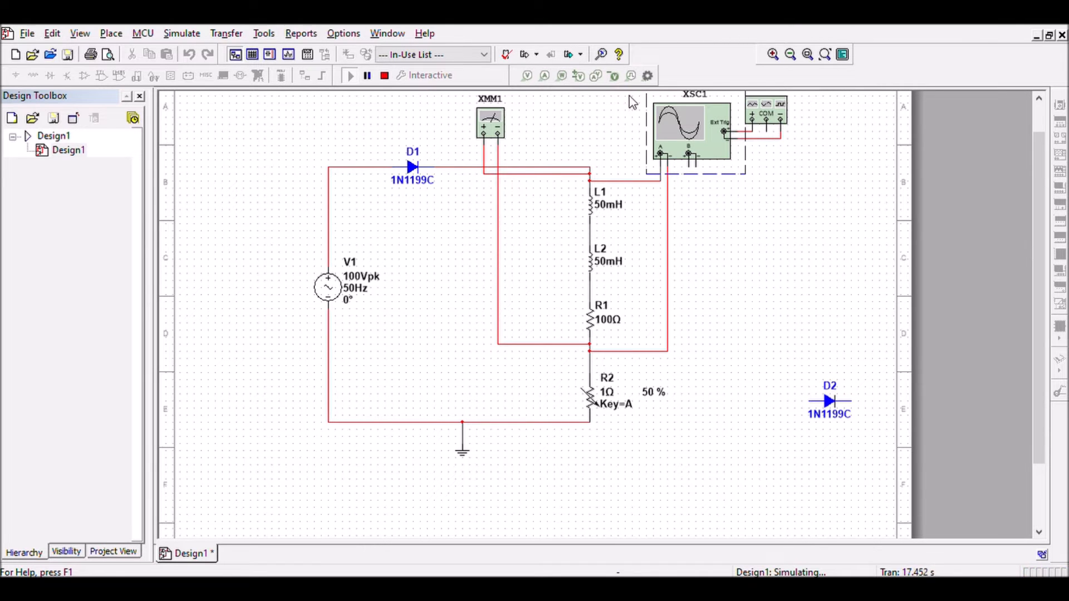
click(384, 76)
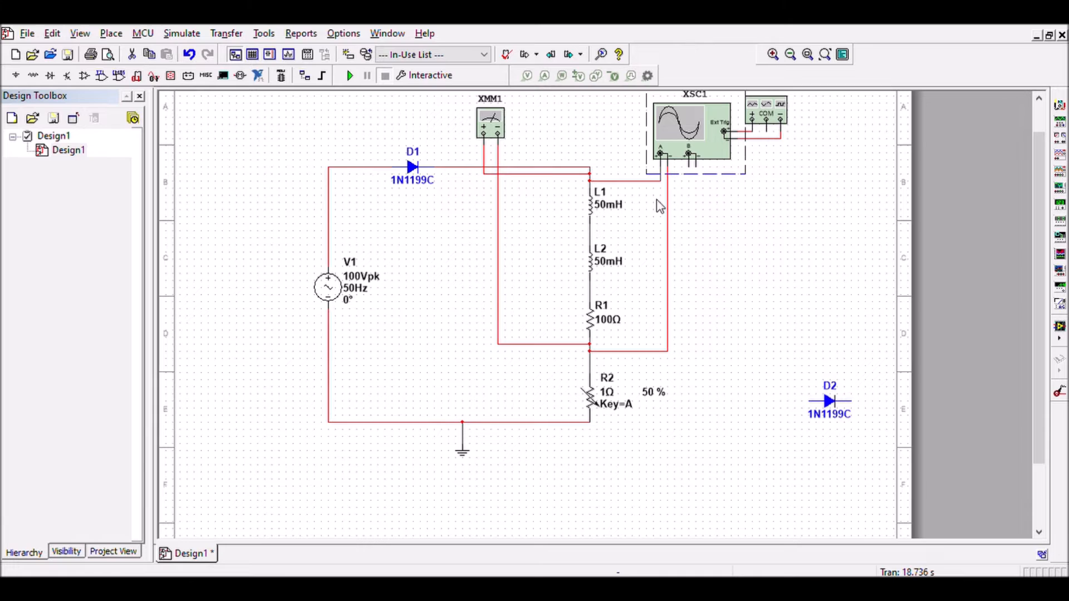
Wire oscilloscope XSC1 channel B across source V1, connecting its positive and negative terminals above and below the source.
click(688, 166)
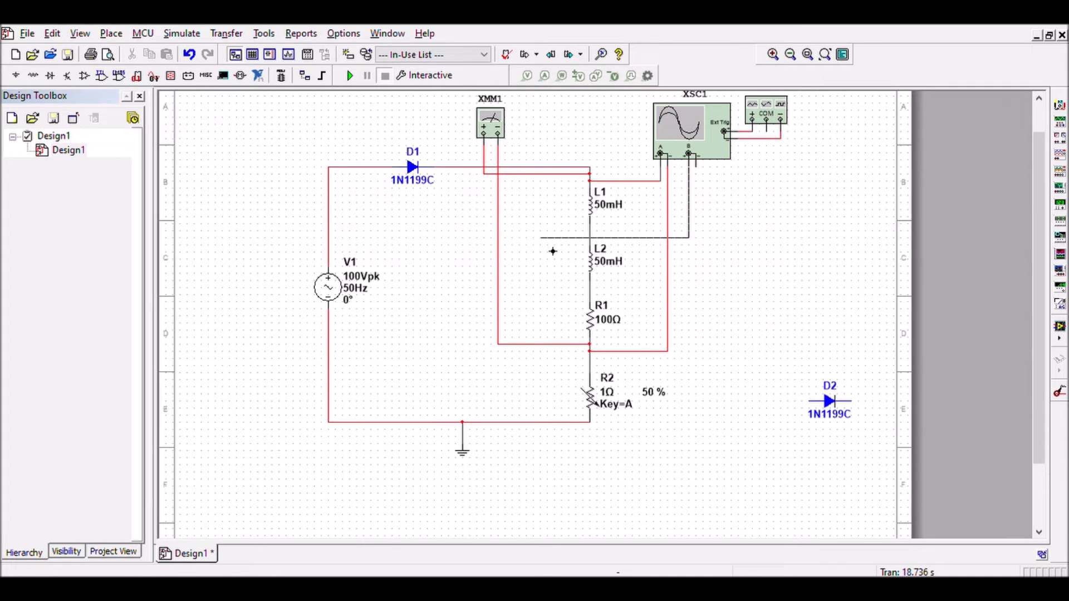
click(339, 244)
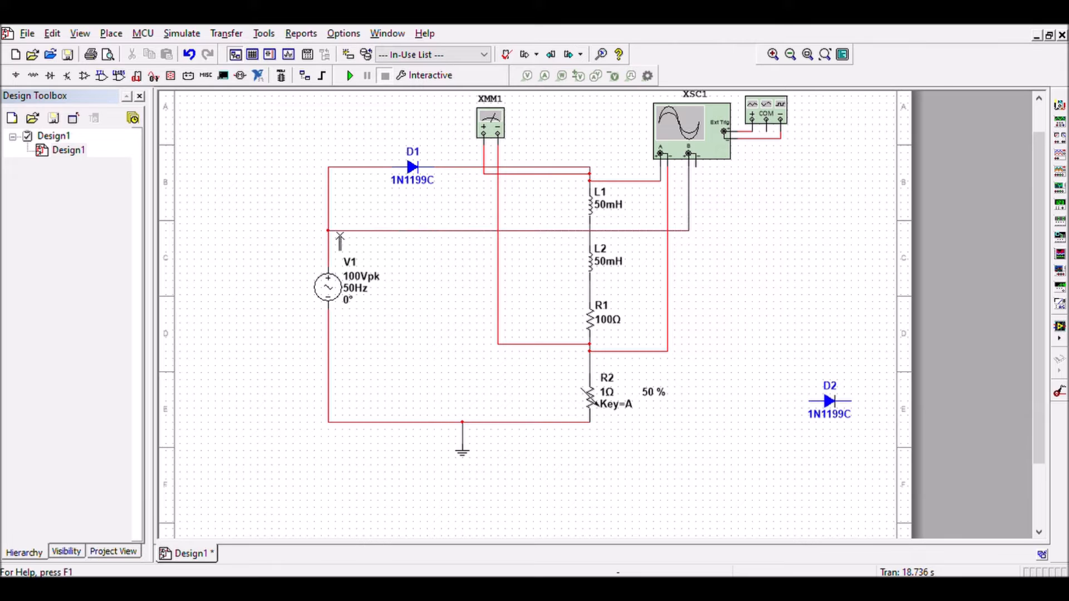
click(696, 168)
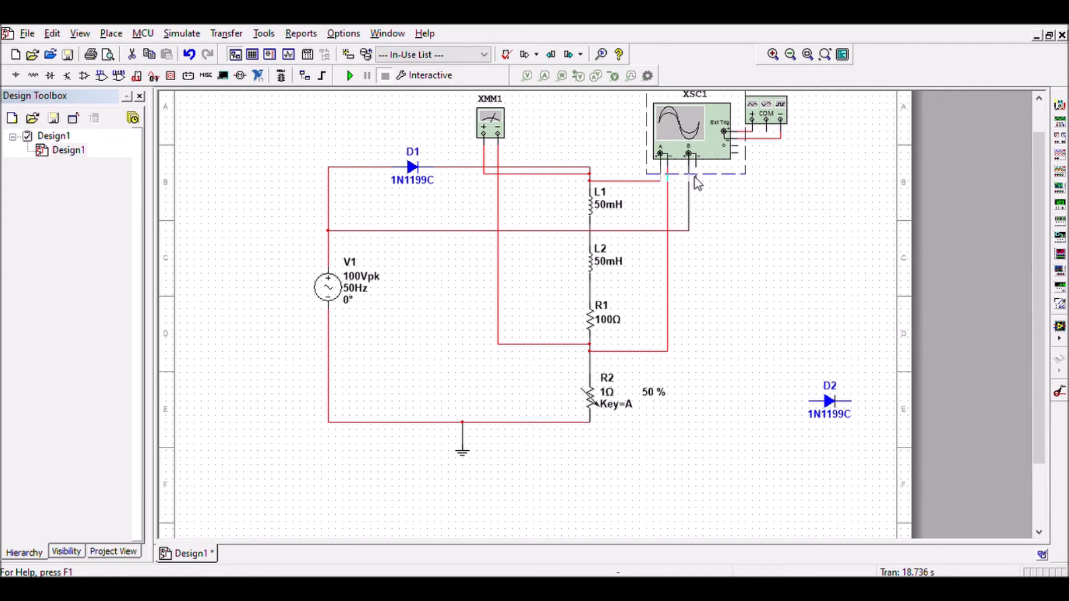
click(697, 188)
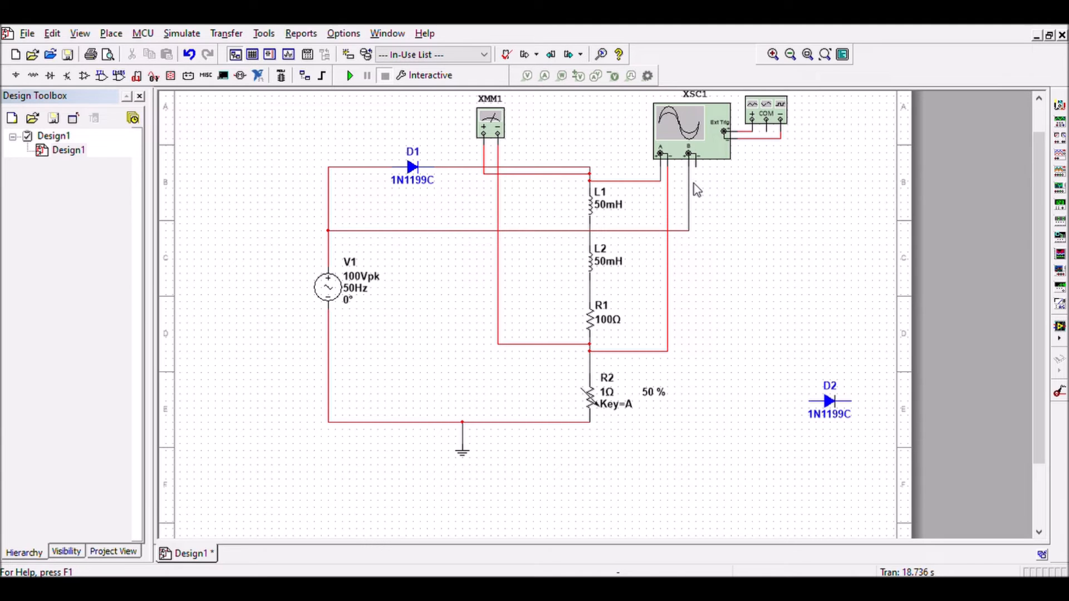
click(705, 179)
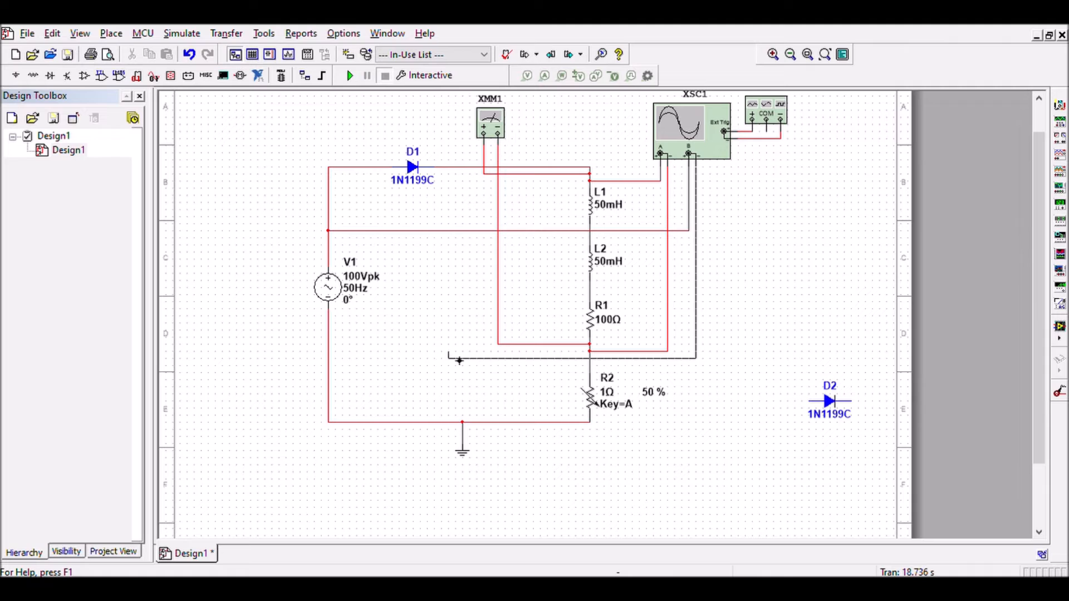
click(329, 360)
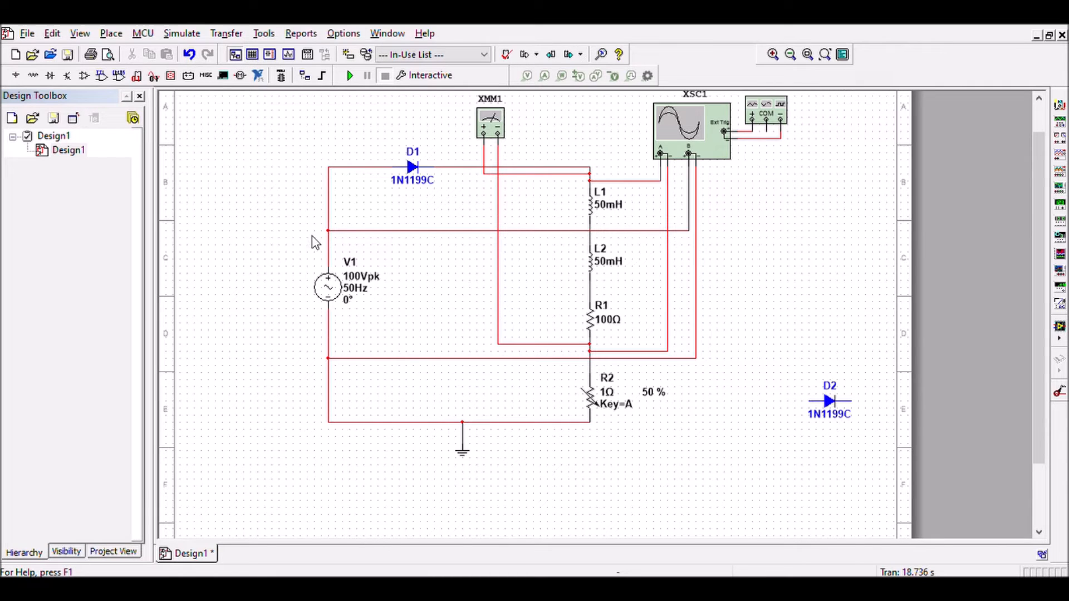
Run the simulation to read multimeter XMM1 across the series L1, L2 and R1 load, and stop it.
click(349, 77)
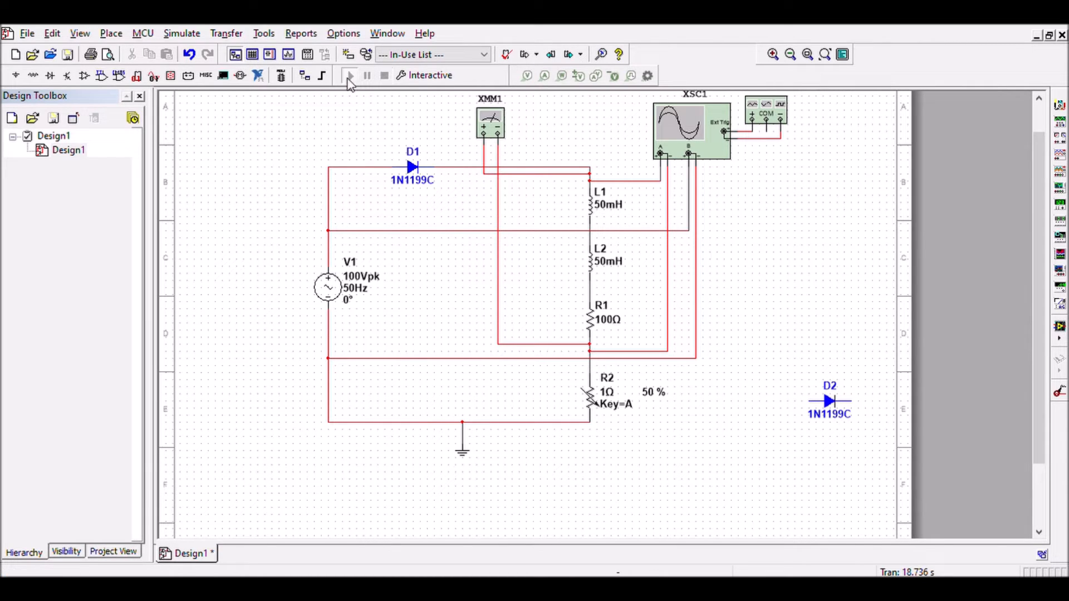
click(486, 125)
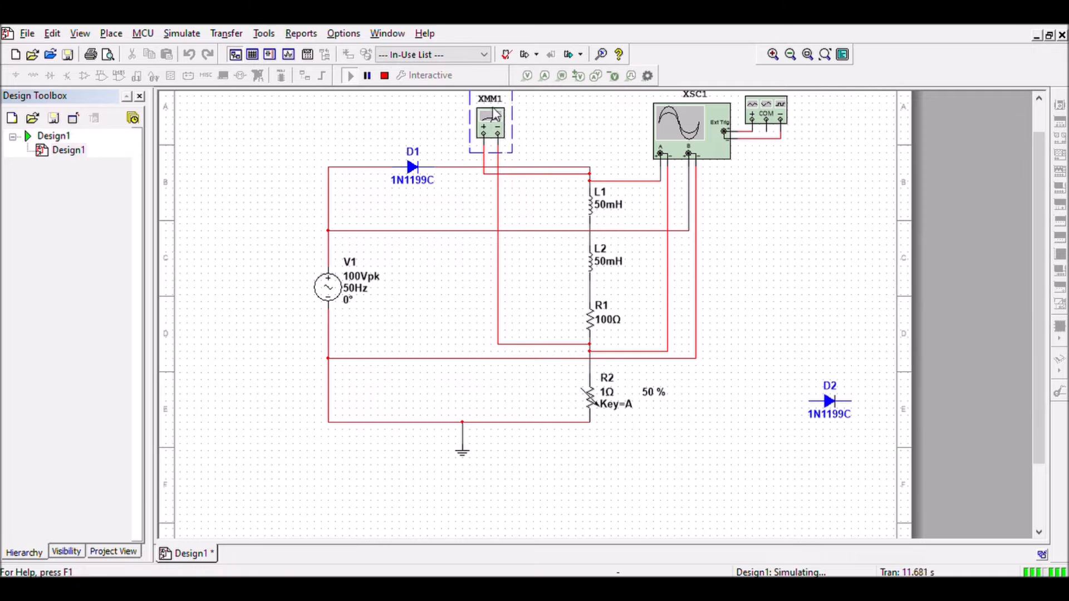
click(385, 76)
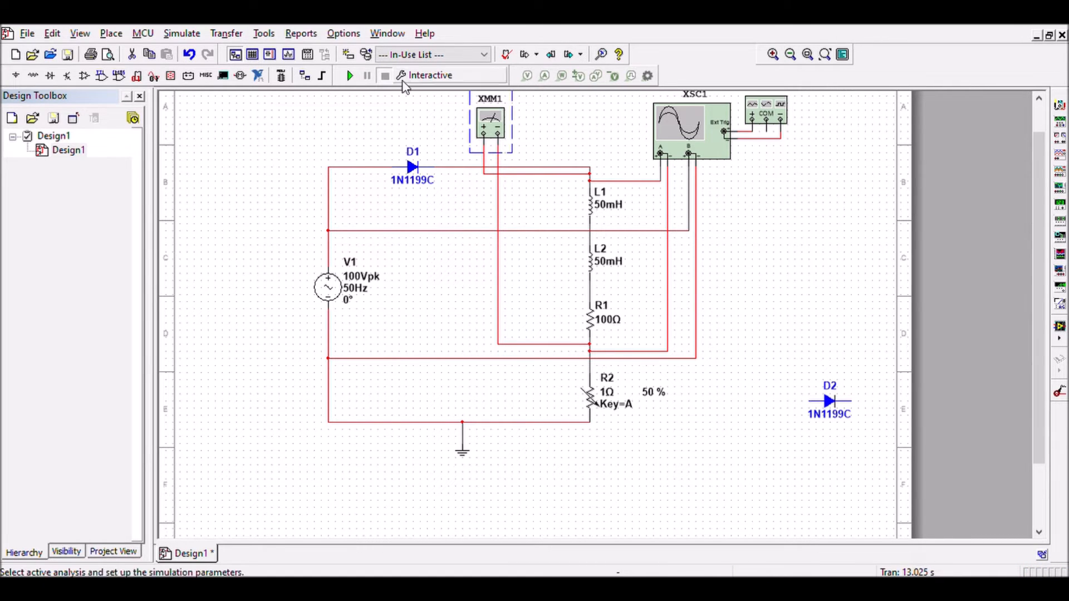
Rewire both terminals of multimeter XMM1 across source V1, and run the simulation to read it before stopping.
click(487, 175)
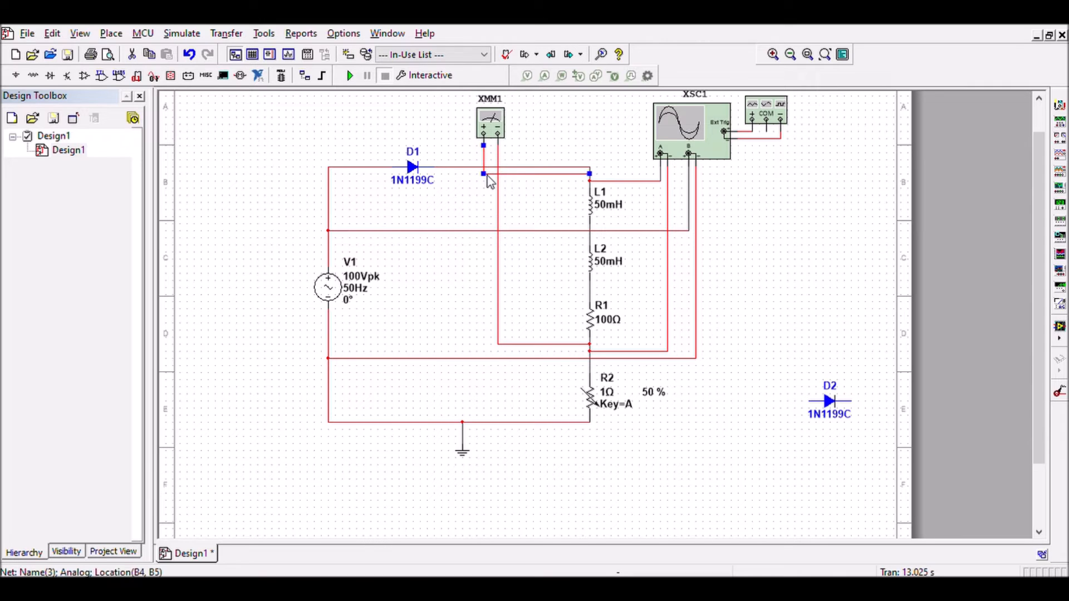
key(Delete)
click(484, 143)
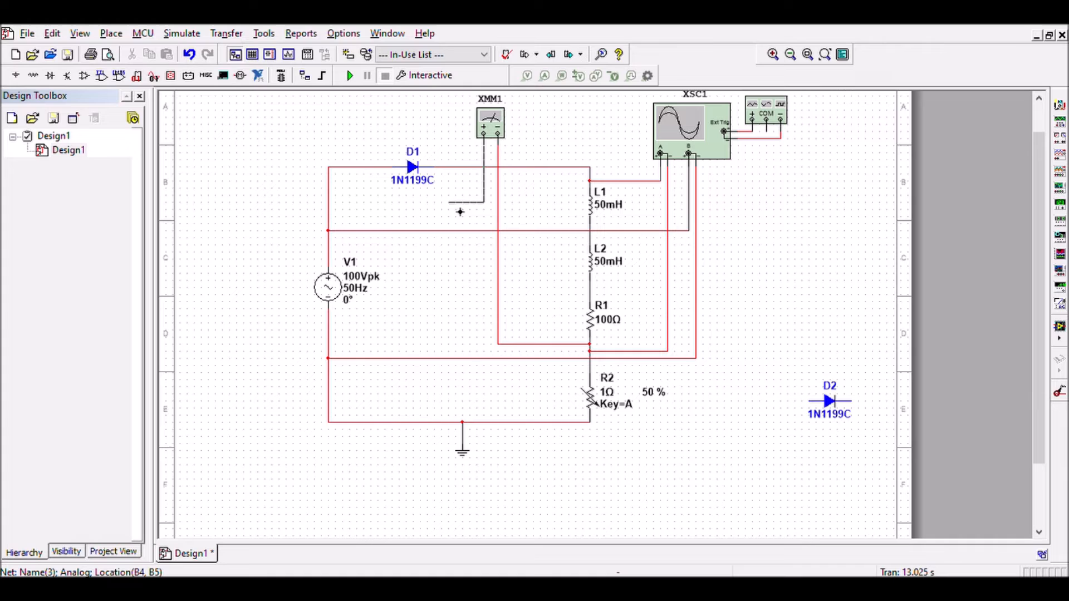
click(329, 210)
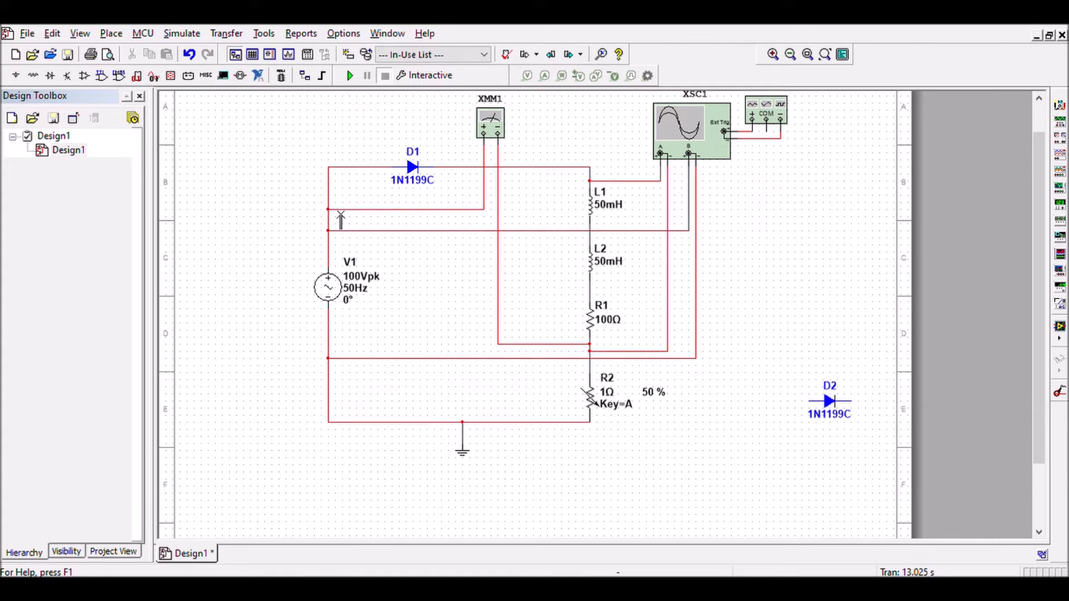
click(498, 191)
key(Delete)
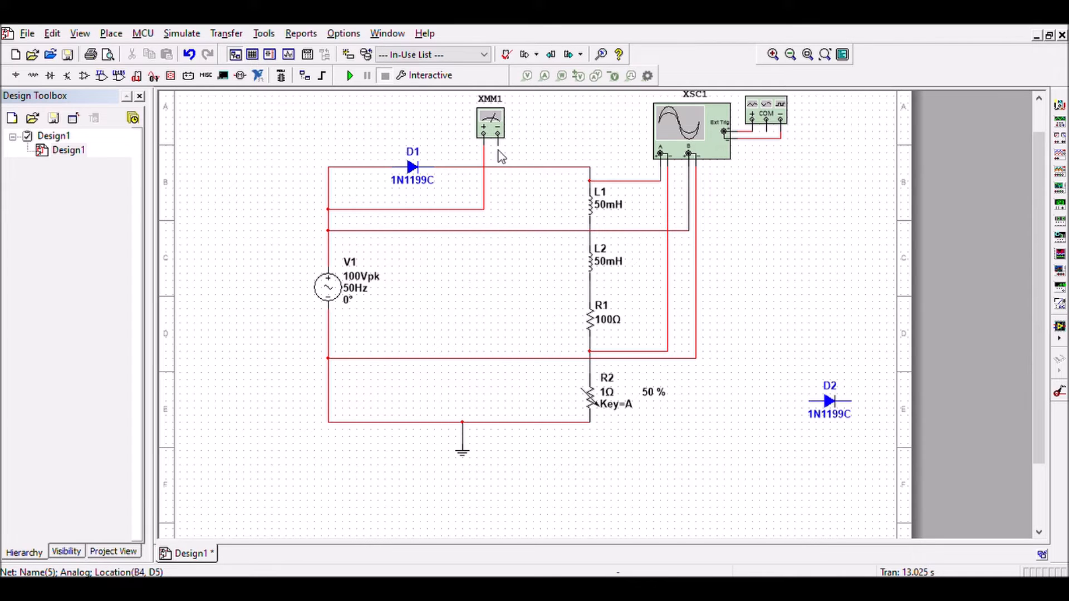
click(497, 135)
click(329, 344)
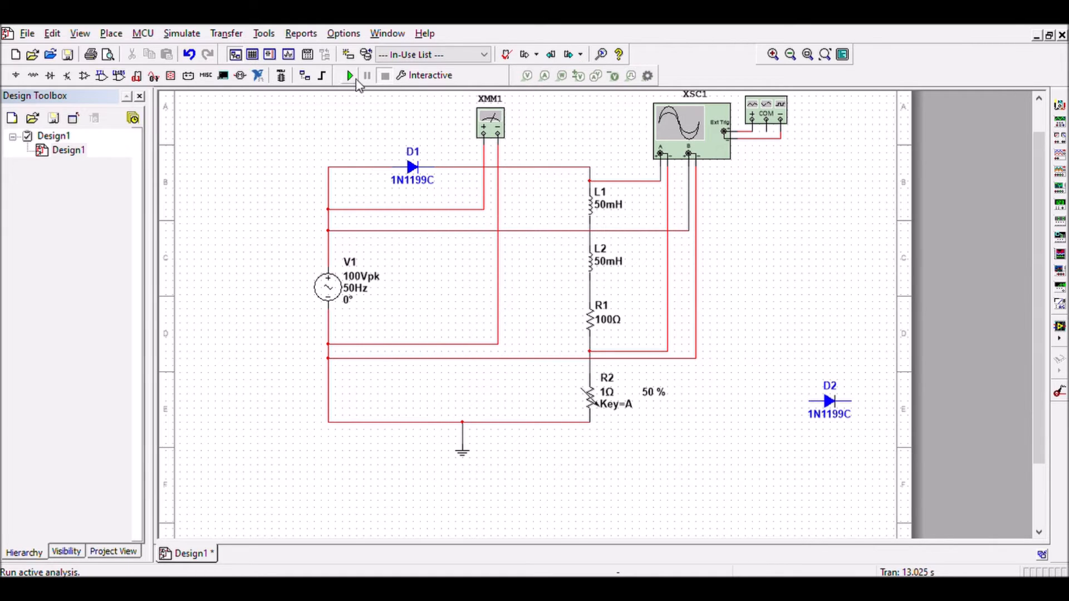
click(349, 75)
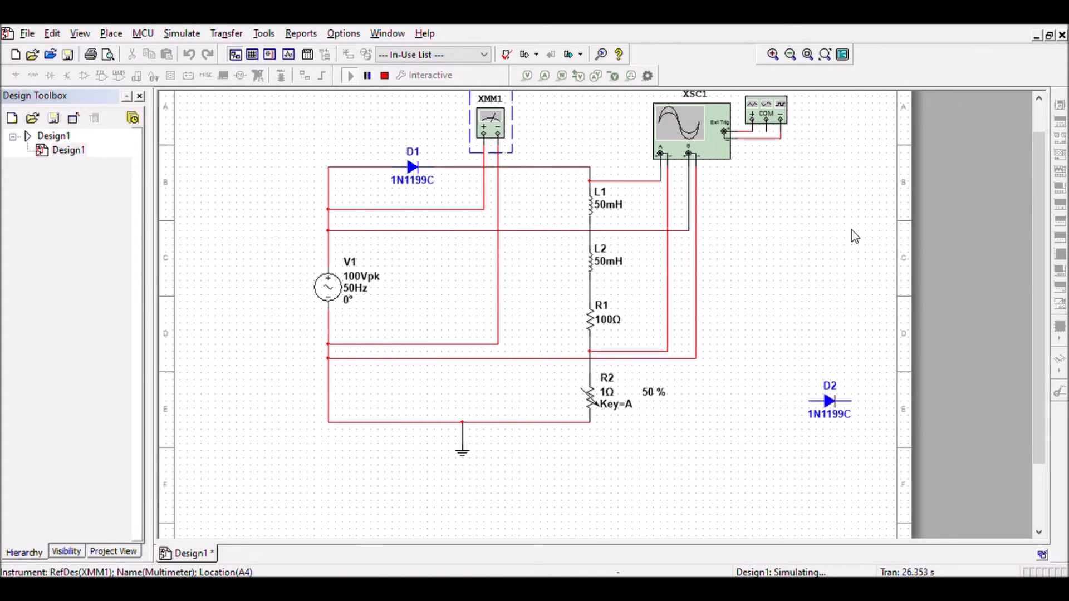
click(385, 76)
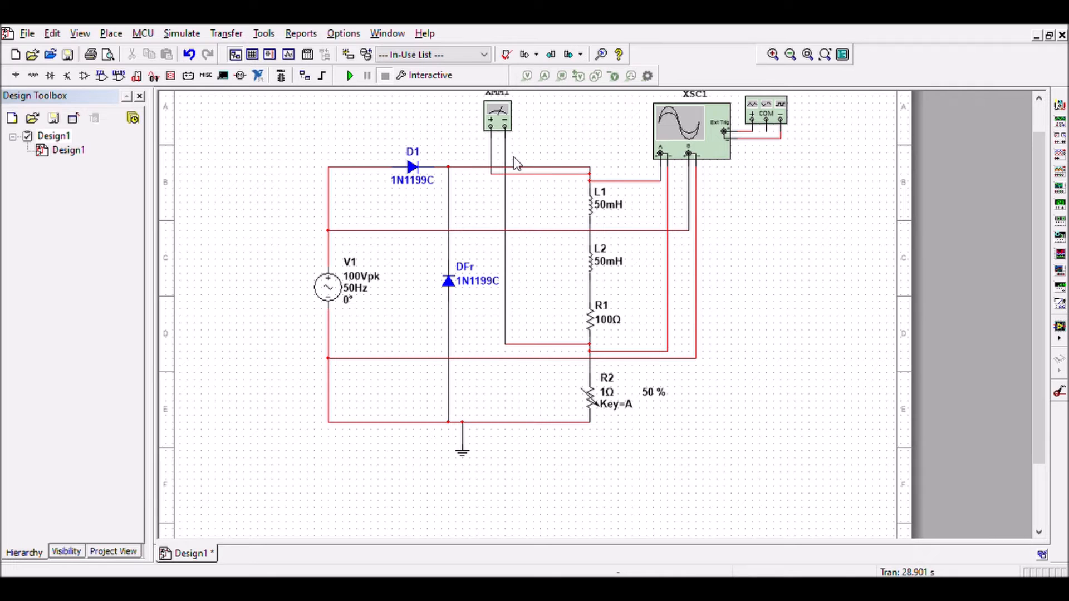
Simulate the circuit with freewheeling diode DFr, examine multimeter XMM1 and the waveforms on oscilloscope XSC1, and stop the run.
click(500, 130)
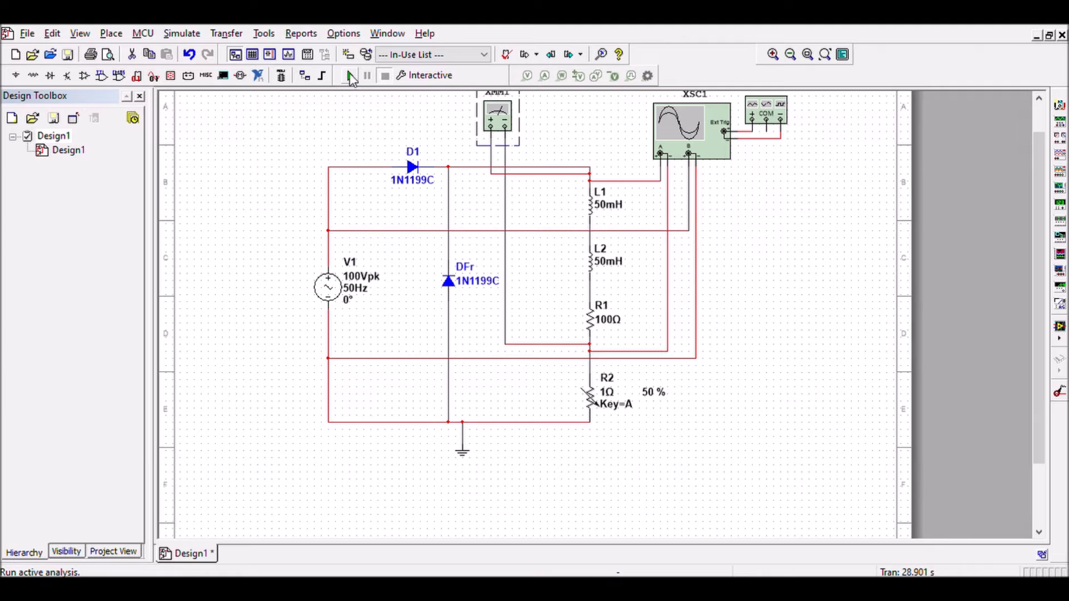
click(350, 76)
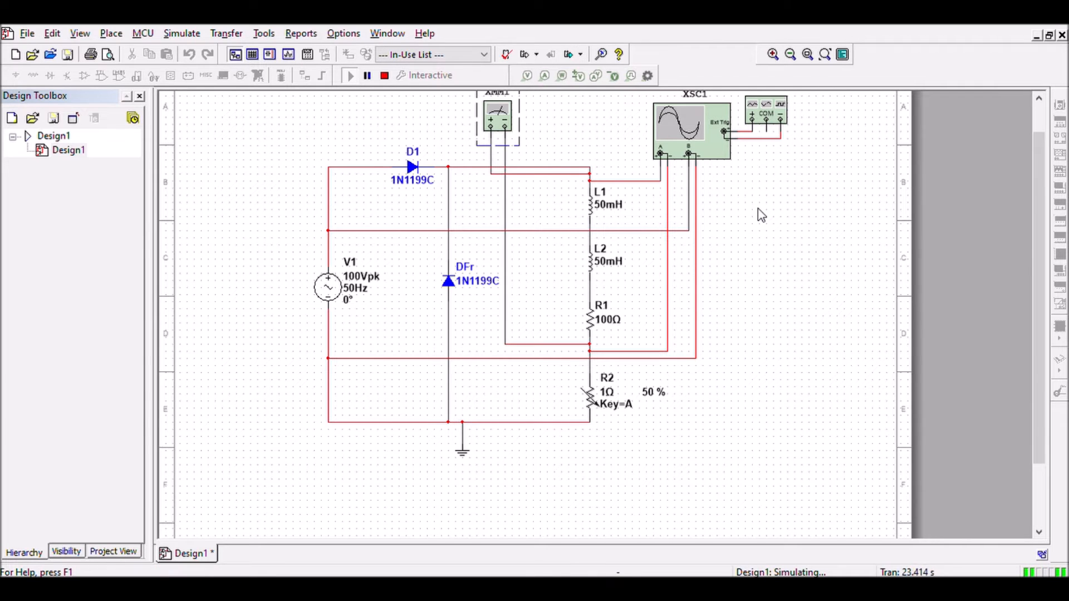
click(565, 131)
click(689, 144)
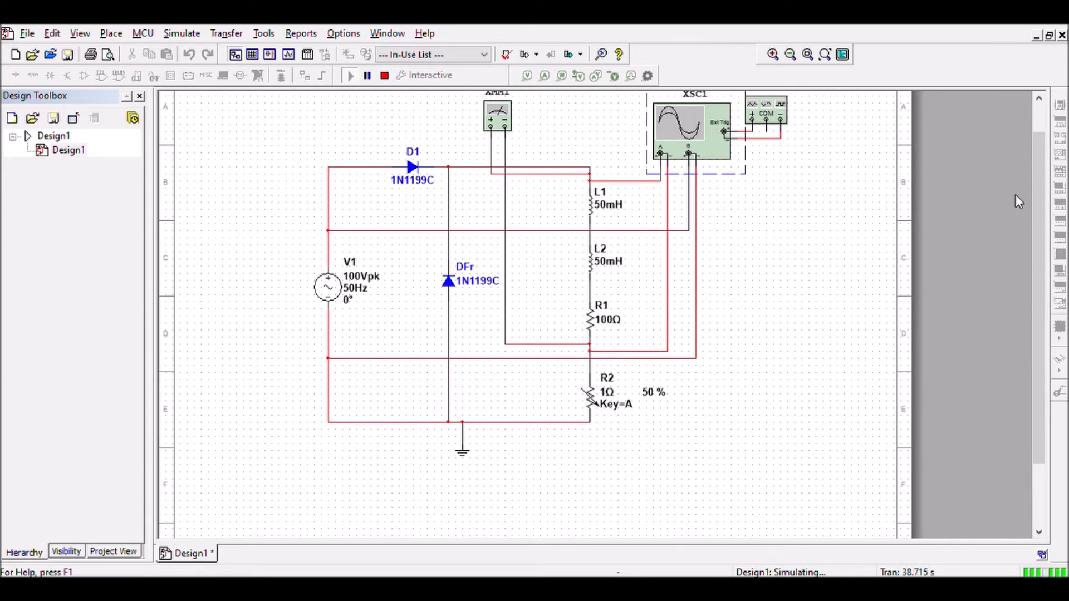
click(384, 76)
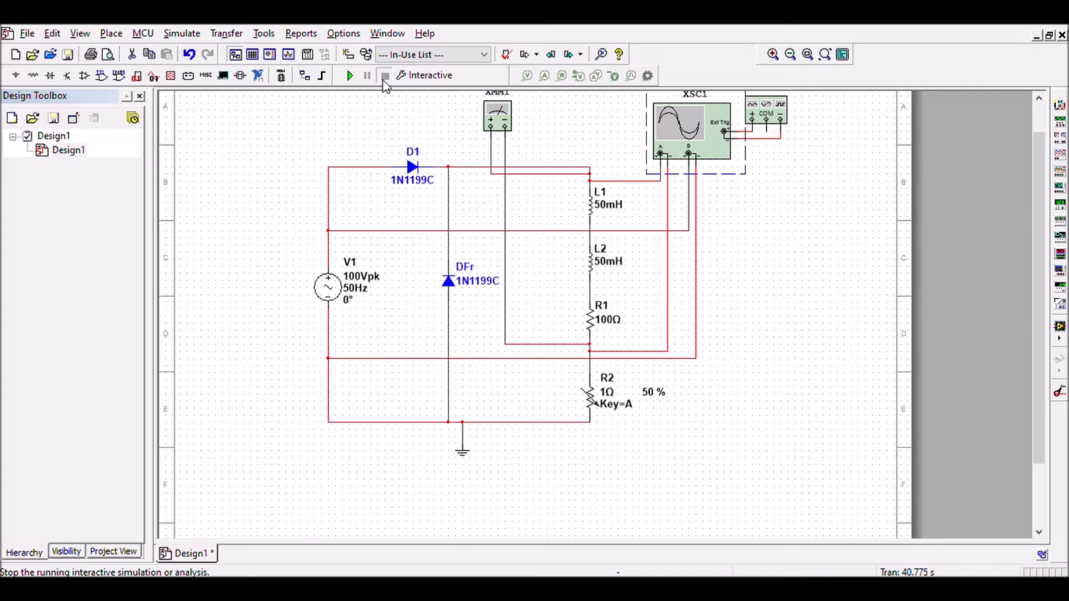
Delete both oscilloscope channel B wires in the DFr circuit, and run the simulation to view only the load waveform on channel A.
click(689, 231)
key(Delete)
click(695, 233)
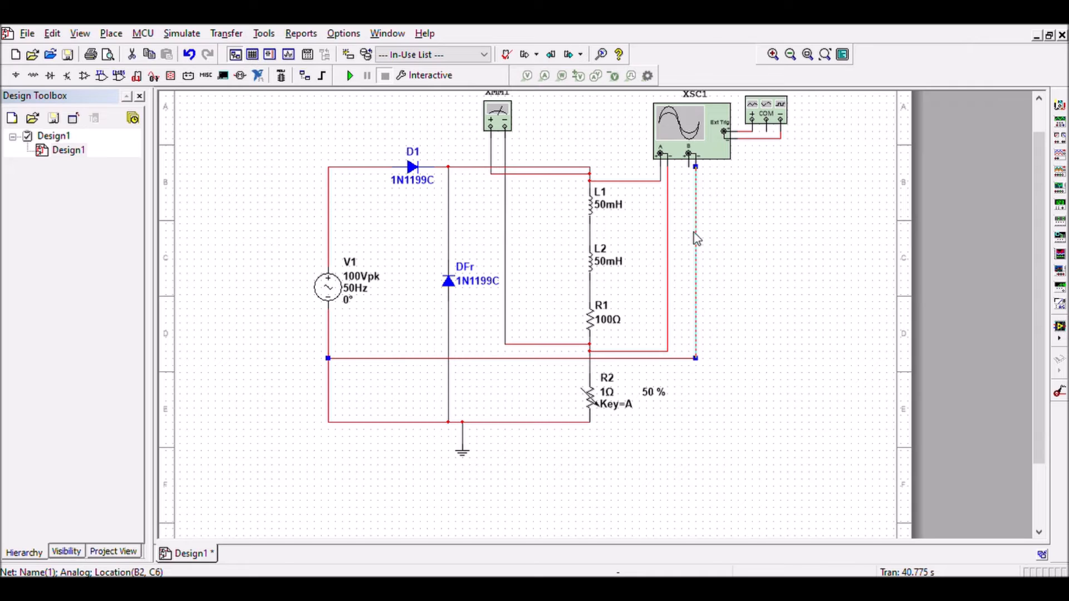
key(Delete)
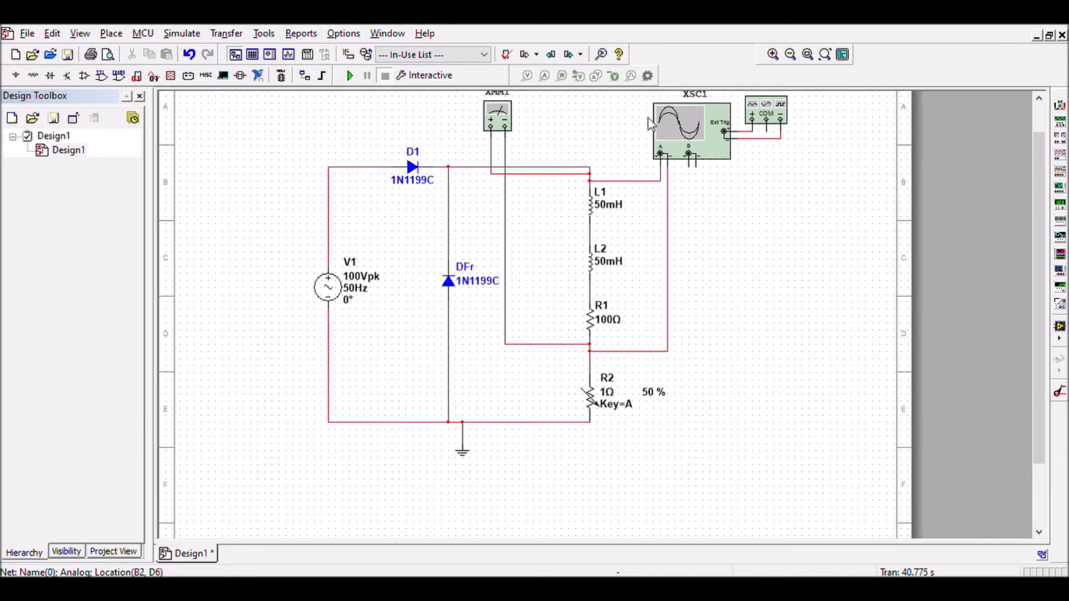
click(349, 75)
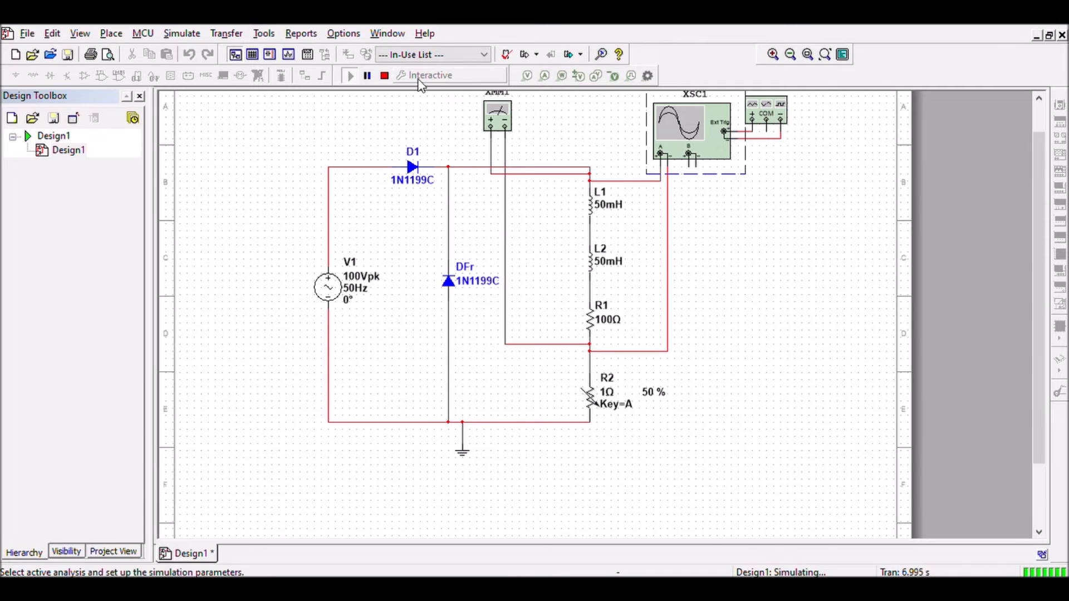
click(384, 76)
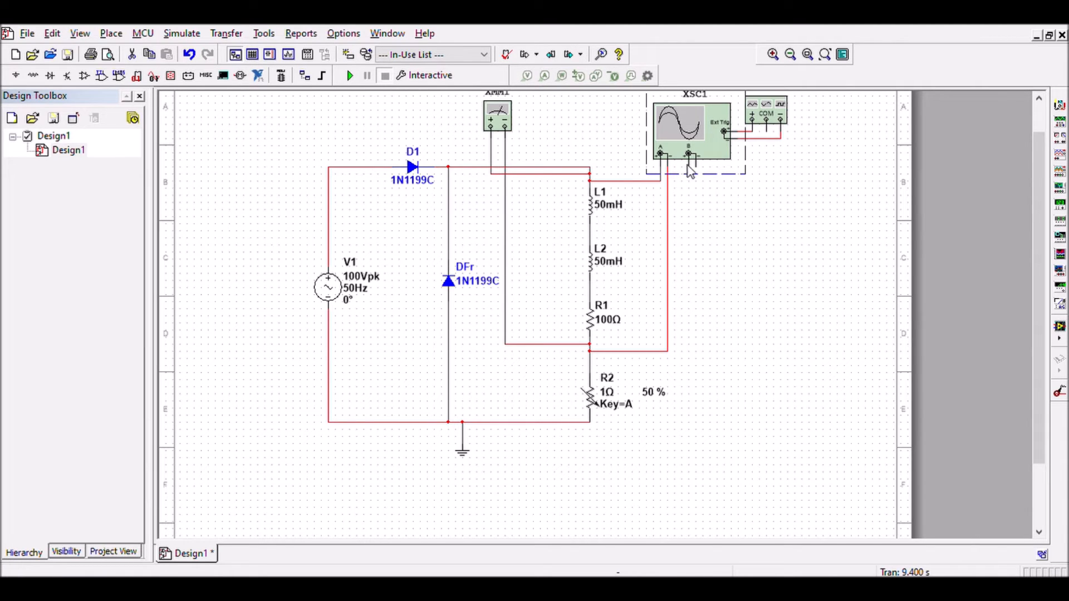
Reconnect oscilloscope XSC1 channel B across source V1 in the circuit with freewheeling diode DFr.
click(690, 186)
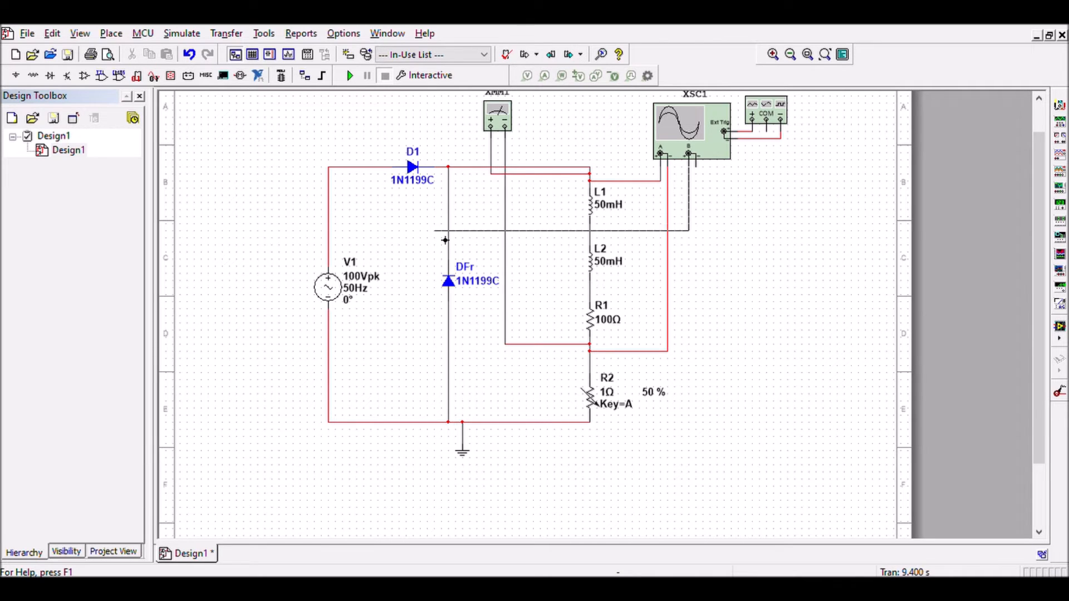
click(339, 248)
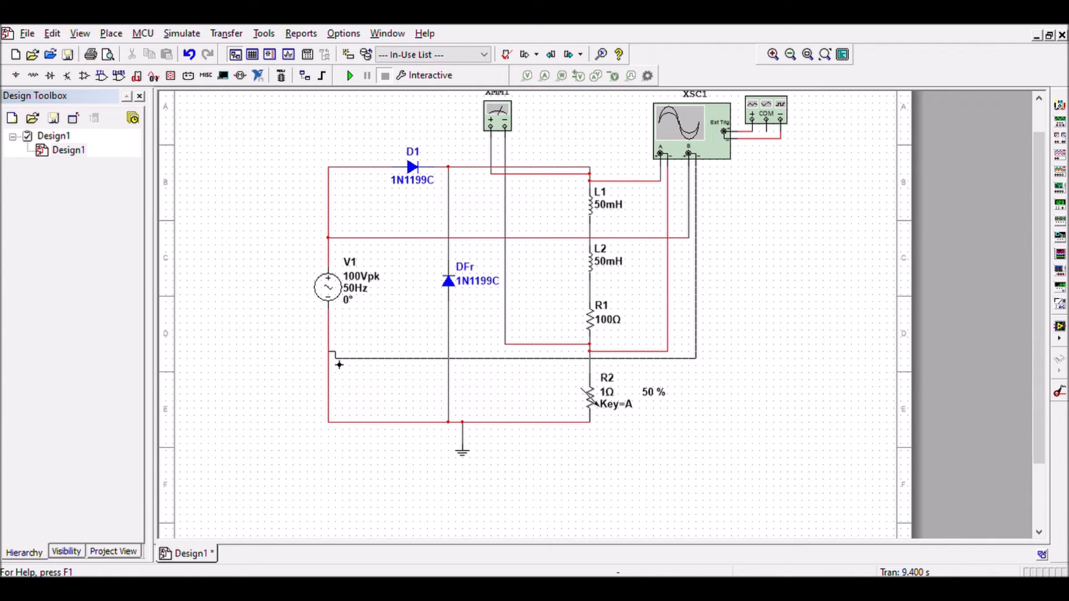
click(339, 365)
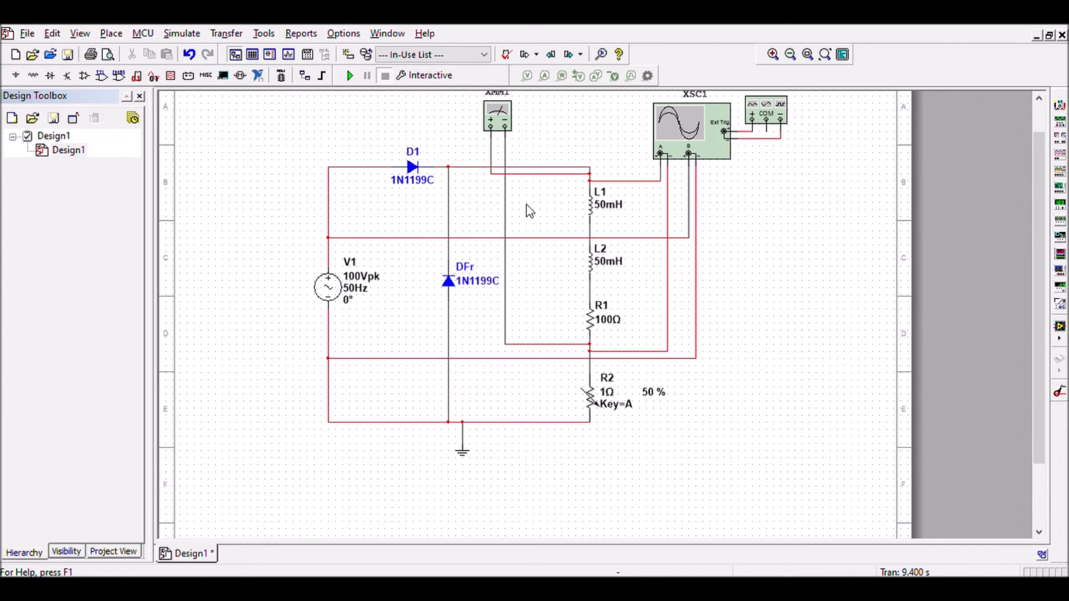
Move both multimeter XMM1 connections from the load to source V1 in the DFr circuit, and run the simulation to read it.
click(505, 224)
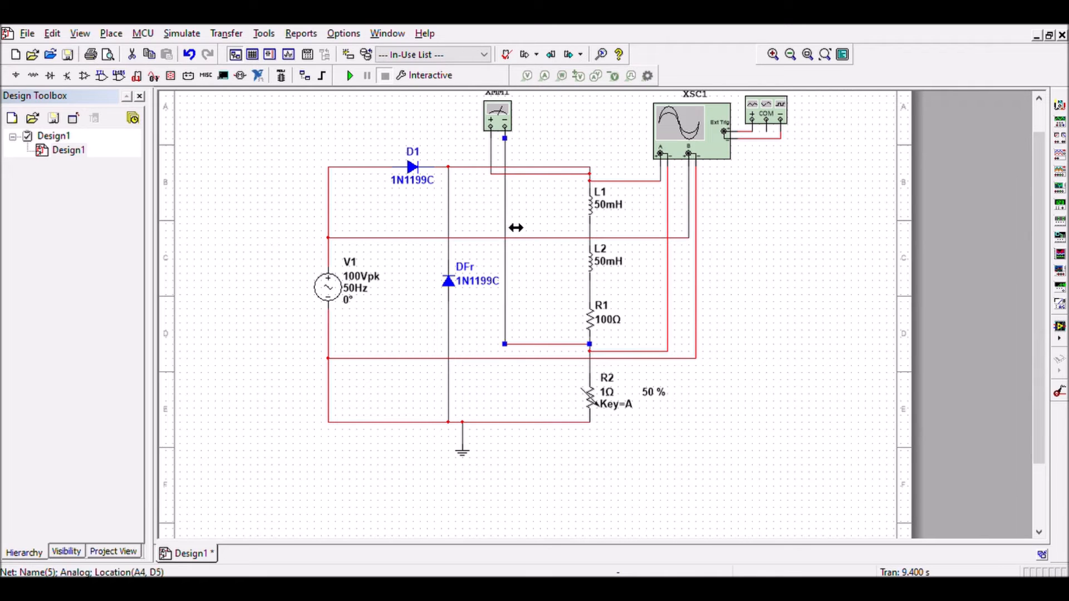
key(Delete)
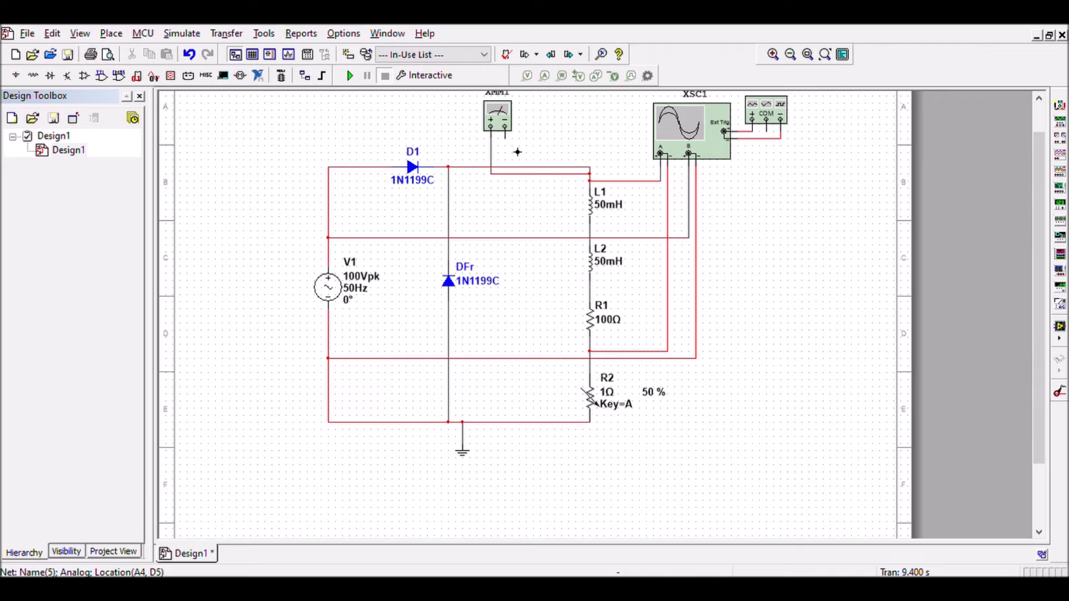
click(339, 358)
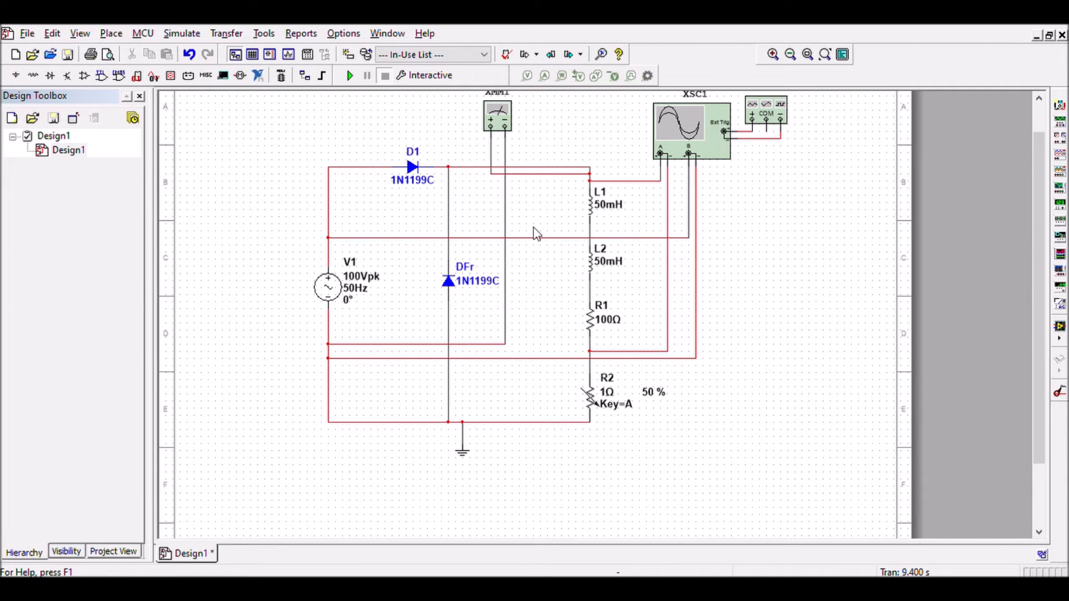
click(568, 177)
key(Delete)
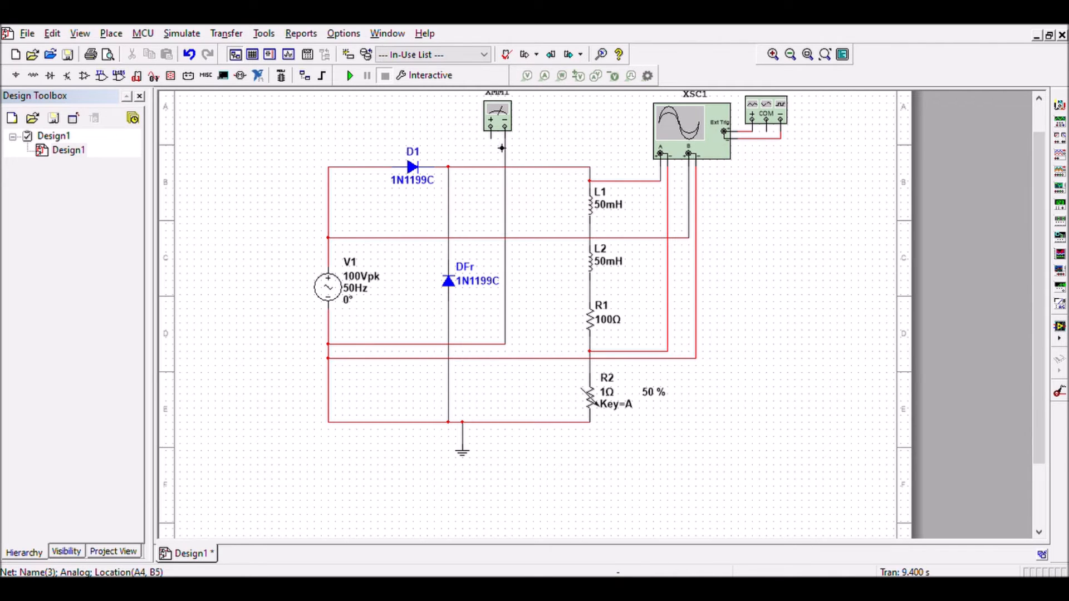
click(491, 127)
click(341, 231)
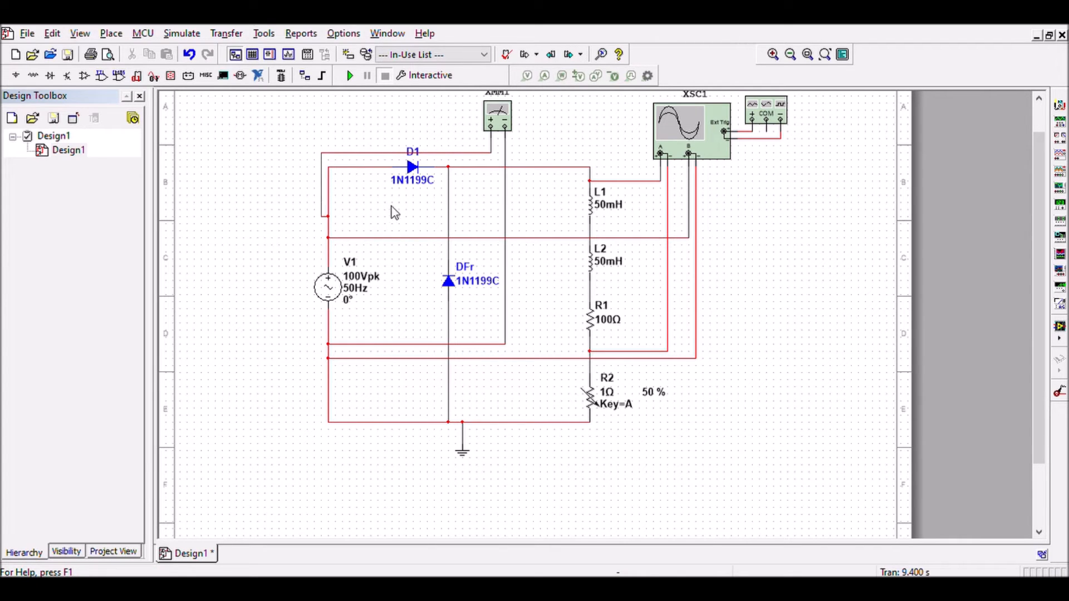
click(350, 77)
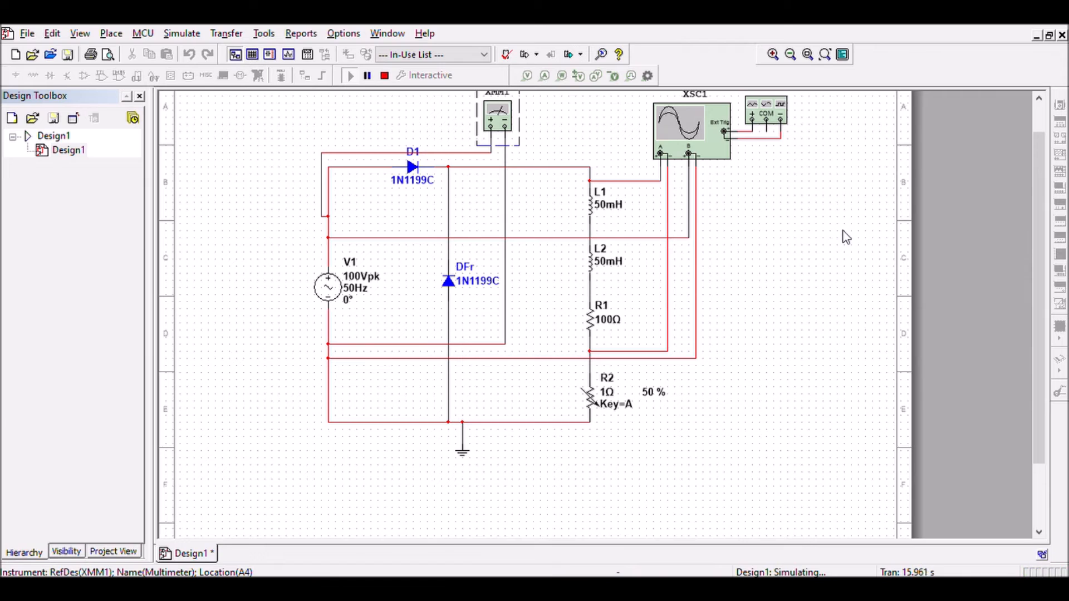
click(384, 78)
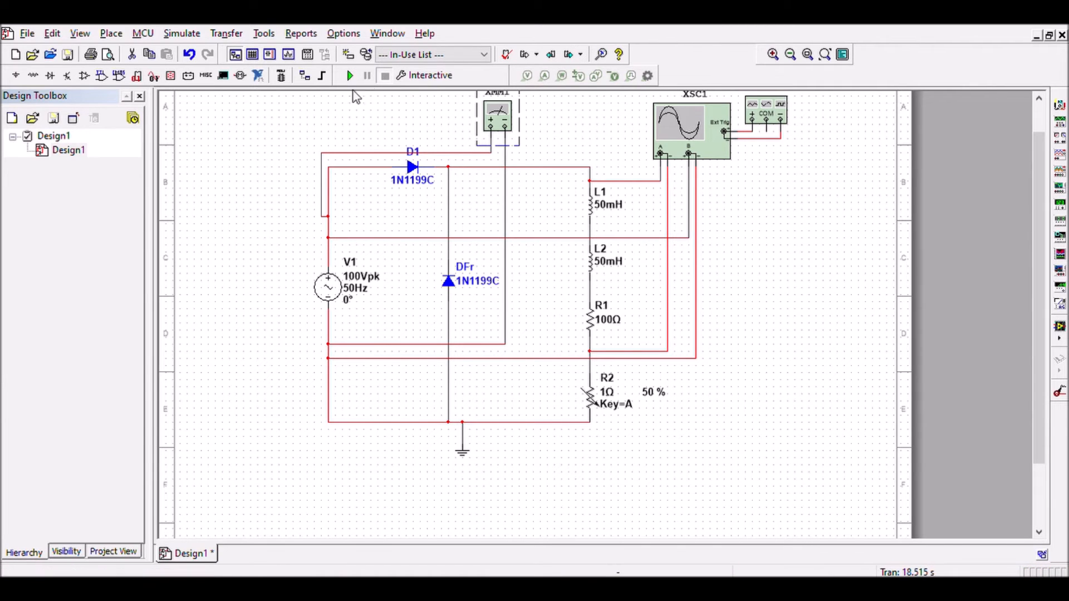
Move both multimeter XMM1 connections from source V1 back across the load, from above L1 to below R1, in the DFr circuit.
click(341, 153)
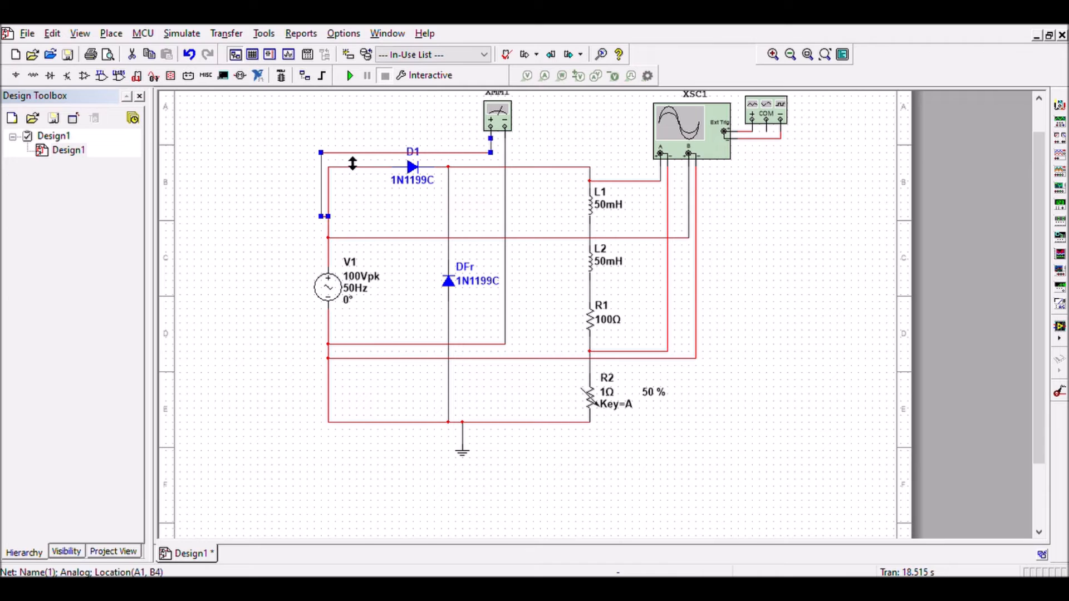
key(Delete)
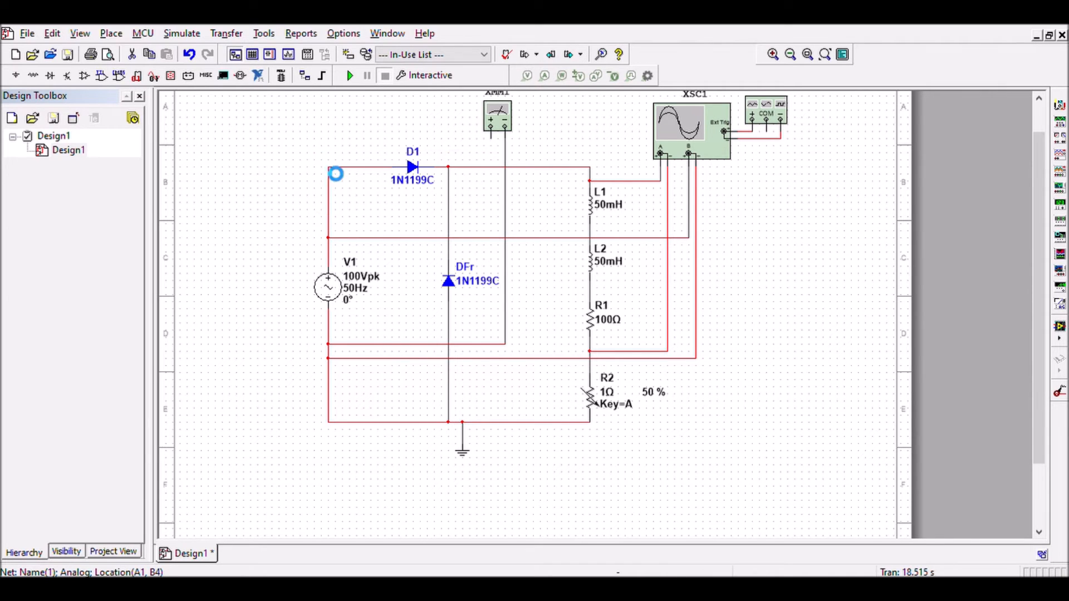
click(491, 137)
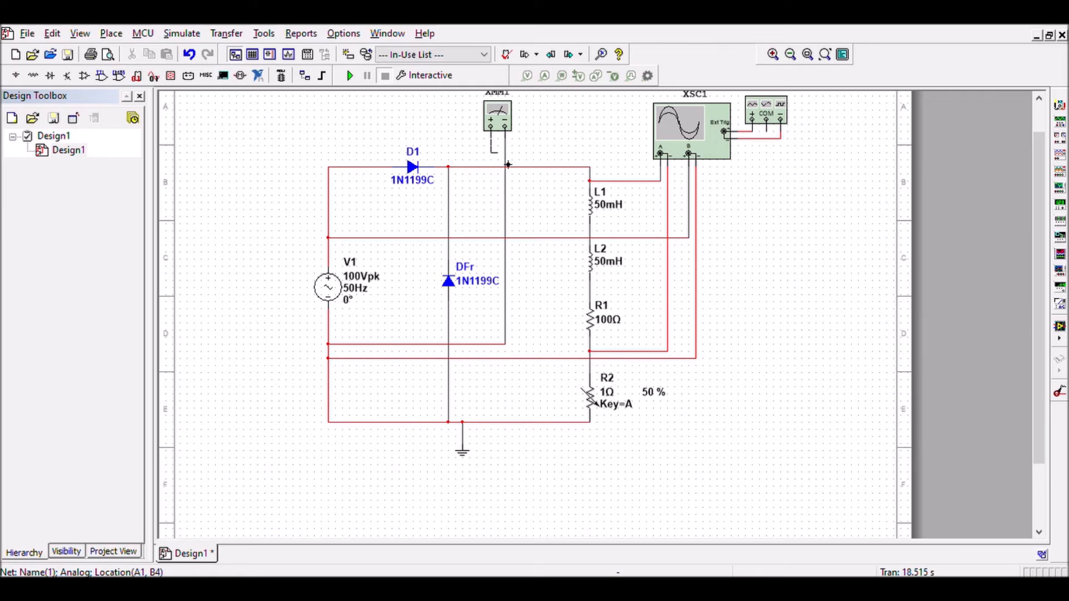
click(600, 185)
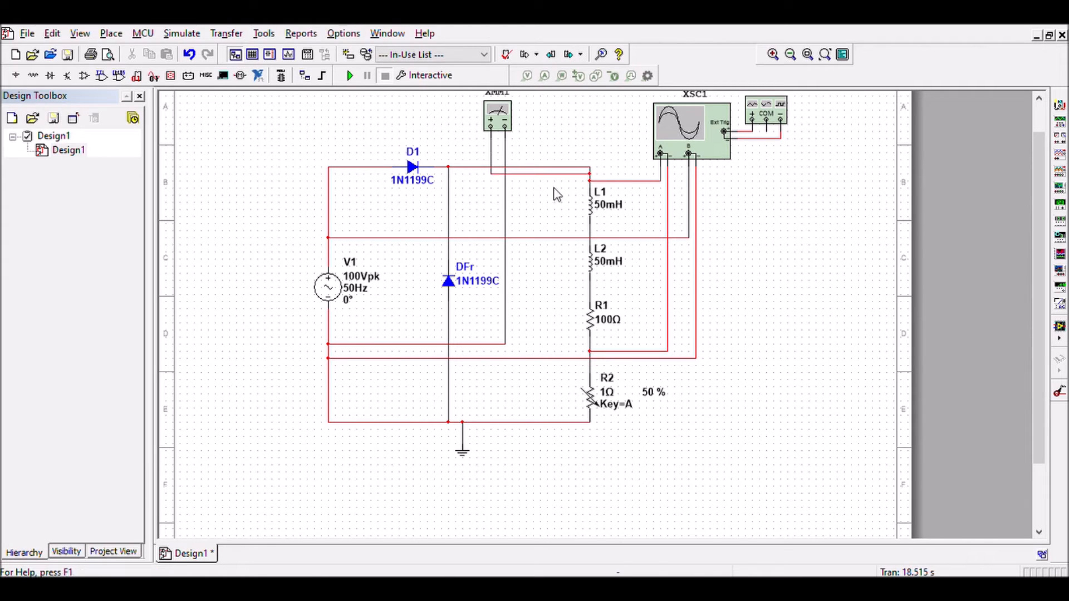
click(505, 214)
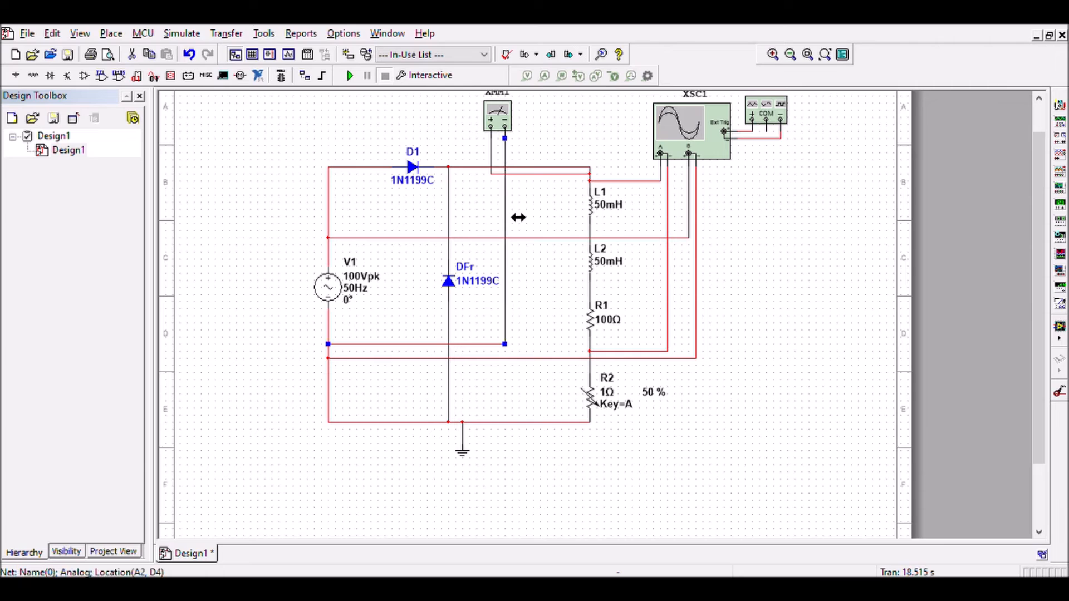
key(Delete)
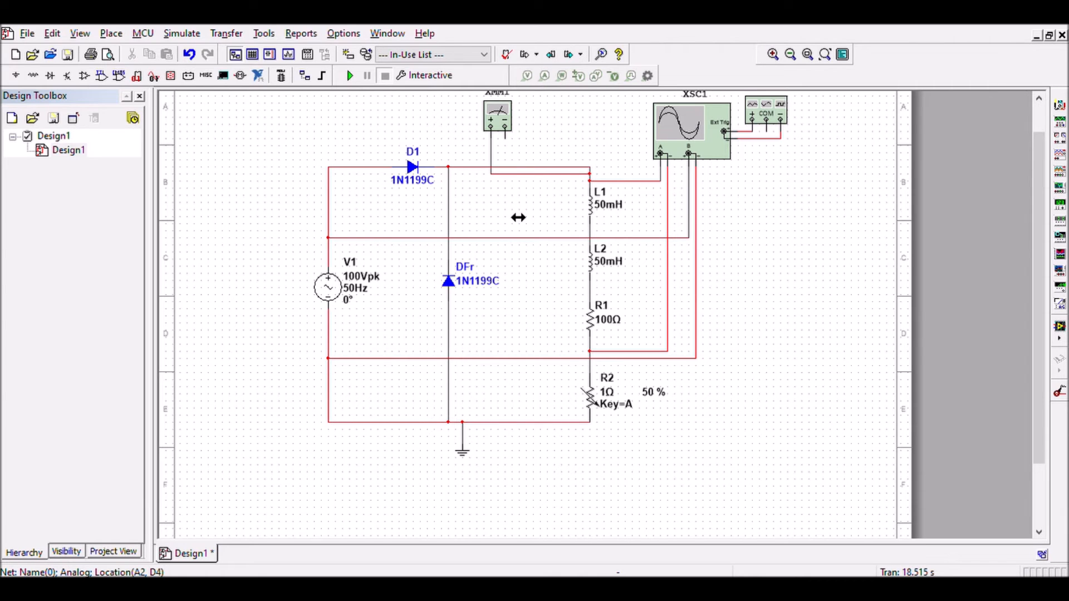
click(505, 129)
click(590, 345)
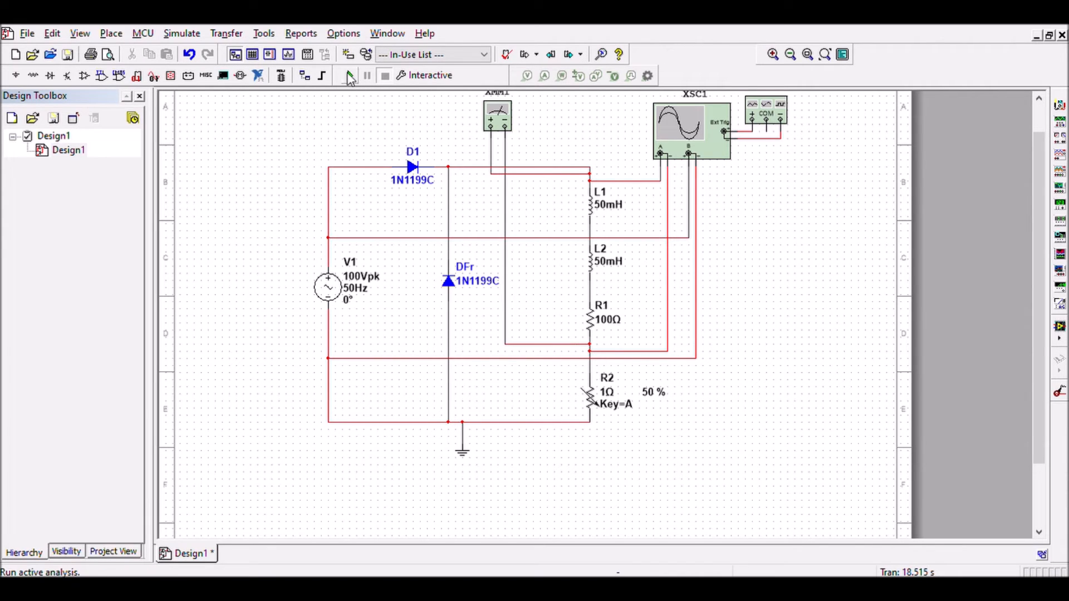
Simulate the DFr circuit with multimeter XMM1 across the load, read the meter, and pause the run.
click(349, 76)
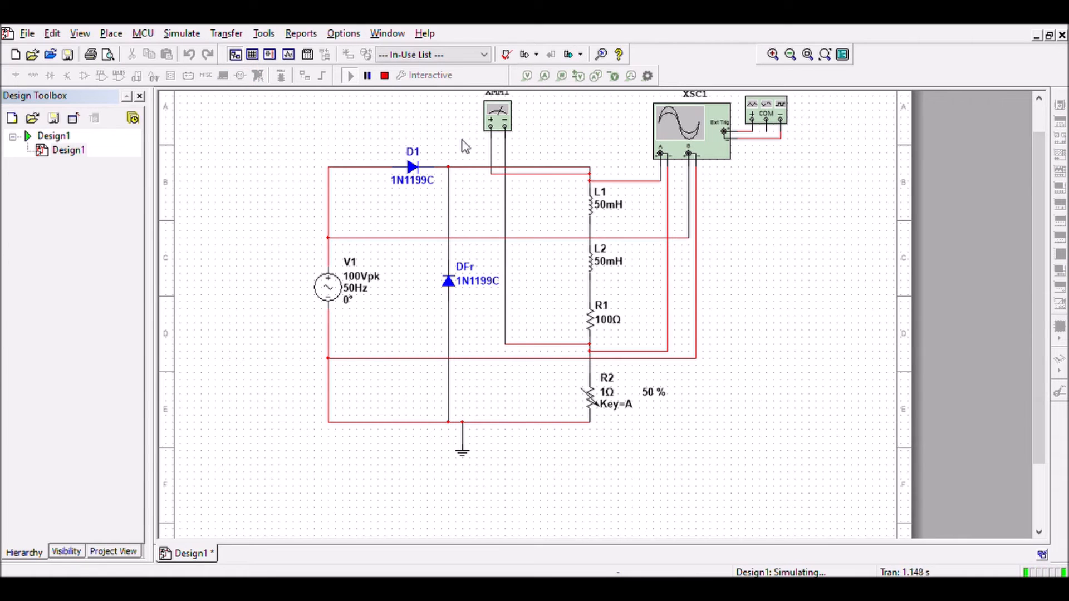
click(498, 116)
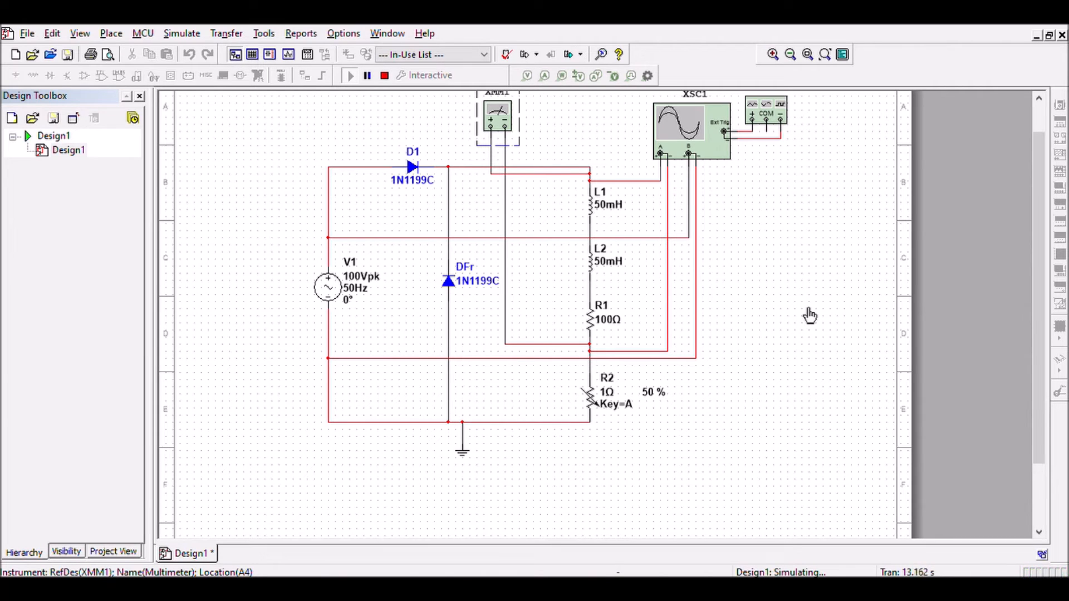
click(366, 76)
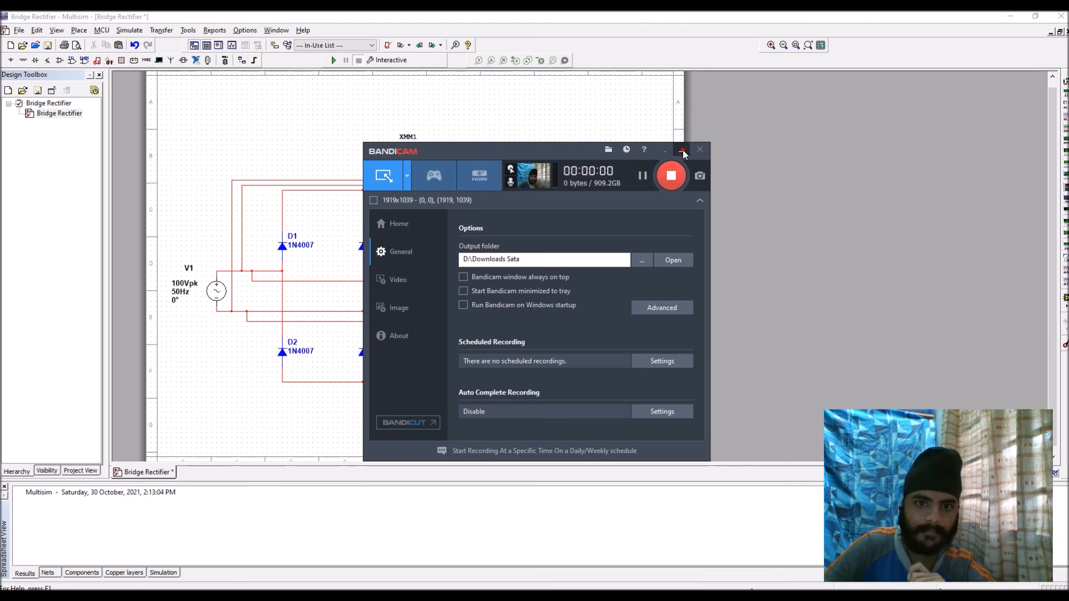
Compare the Bridge Rectifier schematic with Figure 1.3 of Activity 3 in the lab sheet, and return to Multisim.
click(682, 150)
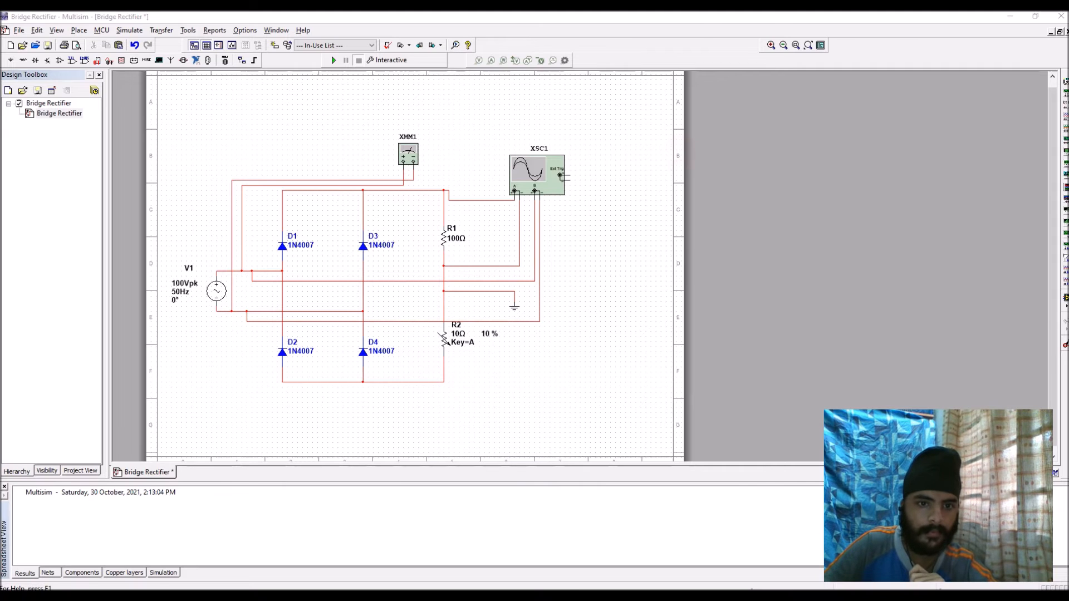
key(alt+Tab)
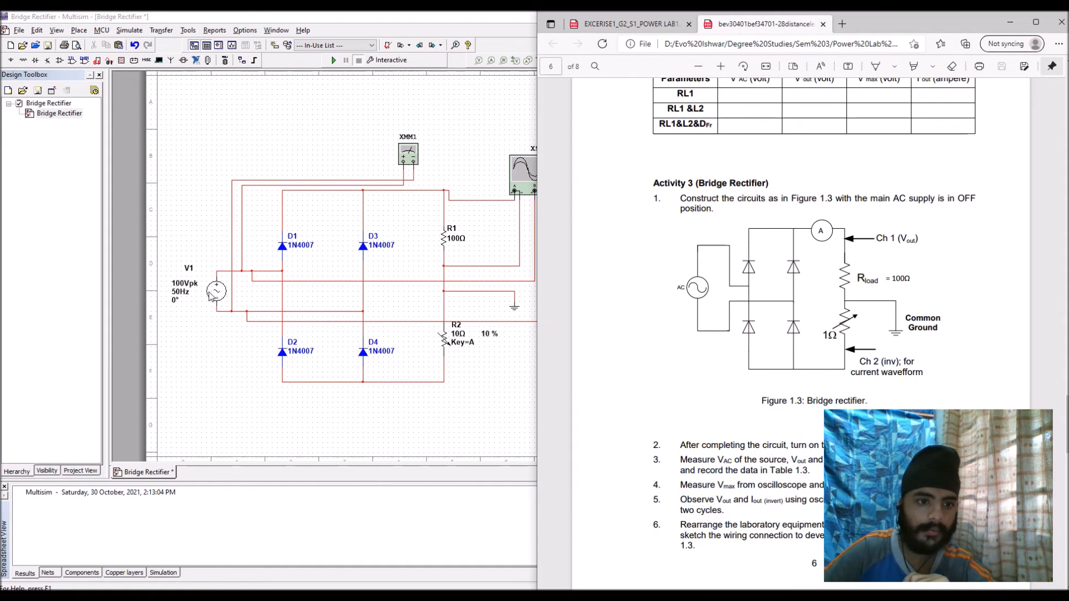
double_click(429, 16)
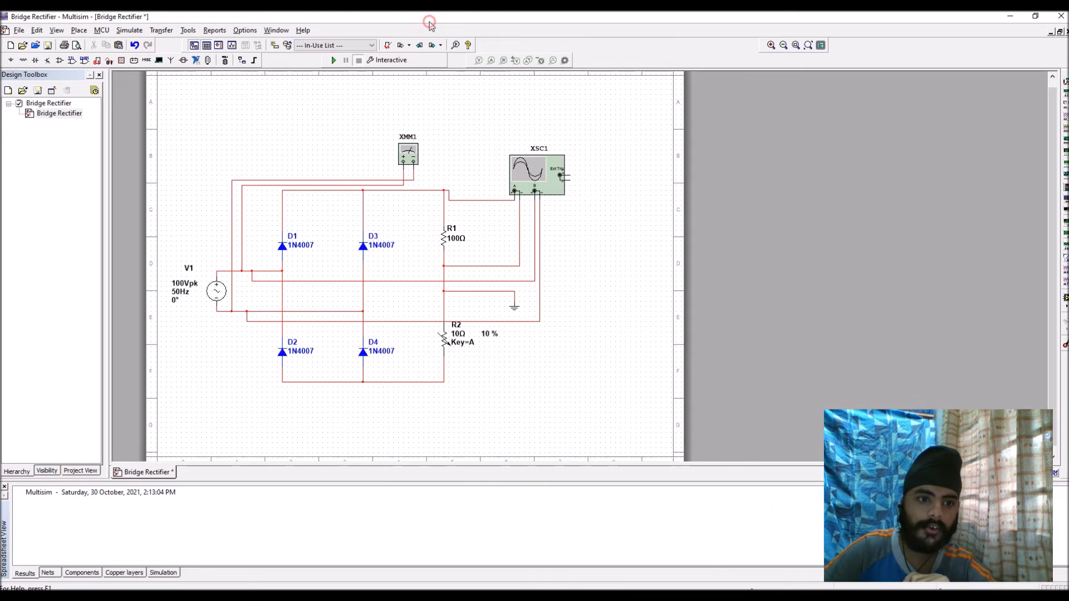
Examine the voltage and frequency properties of AC source V1 in the bridge rectifier, and close them.
click(222, 290)
double_click(222, 290)
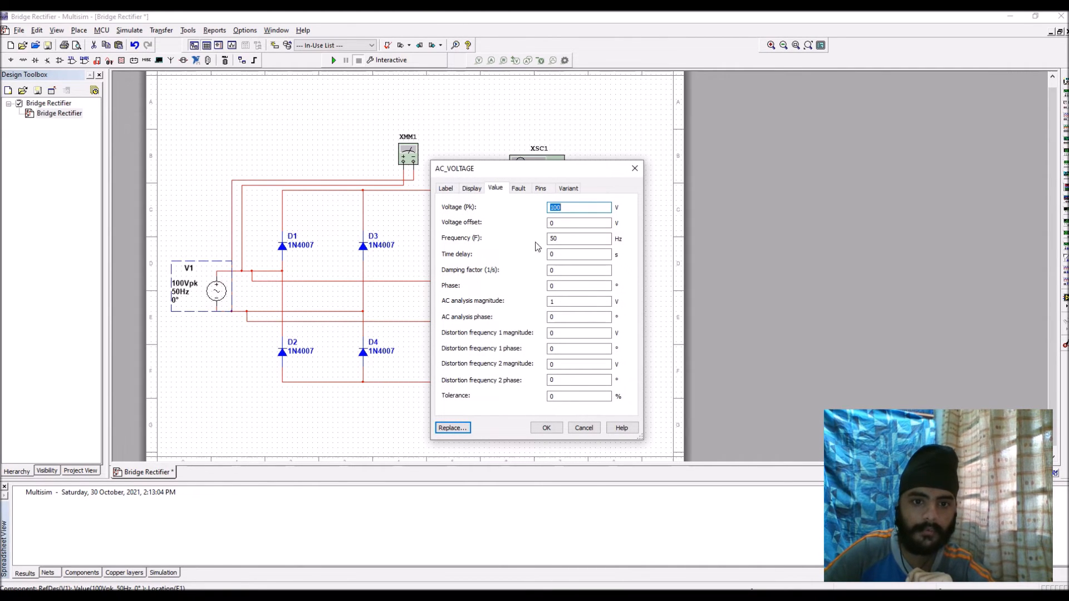
click(544, 428)
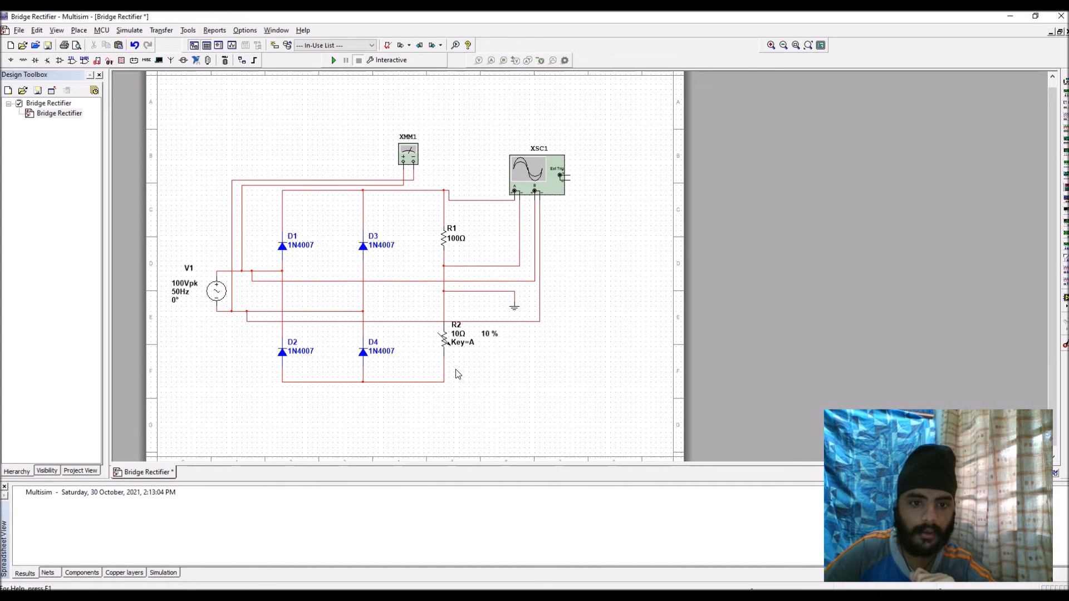
Open oscilloscope XSC1 to inspect its channel settings, and check multimeter XMM1's measurement mode before closing the meter.
mouse_move(455, 343)
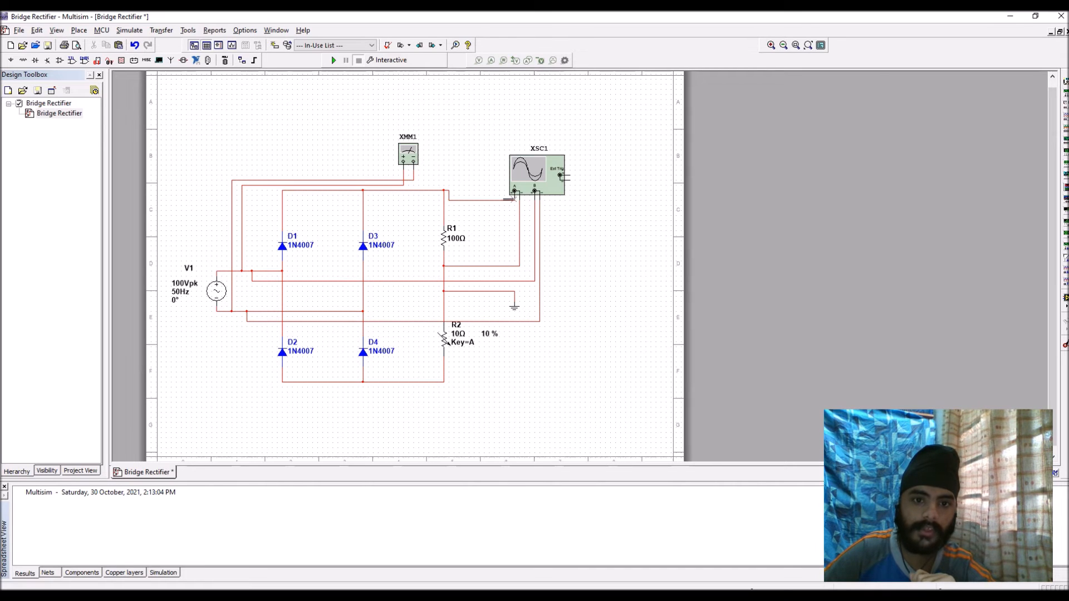
double_click(541, 168)
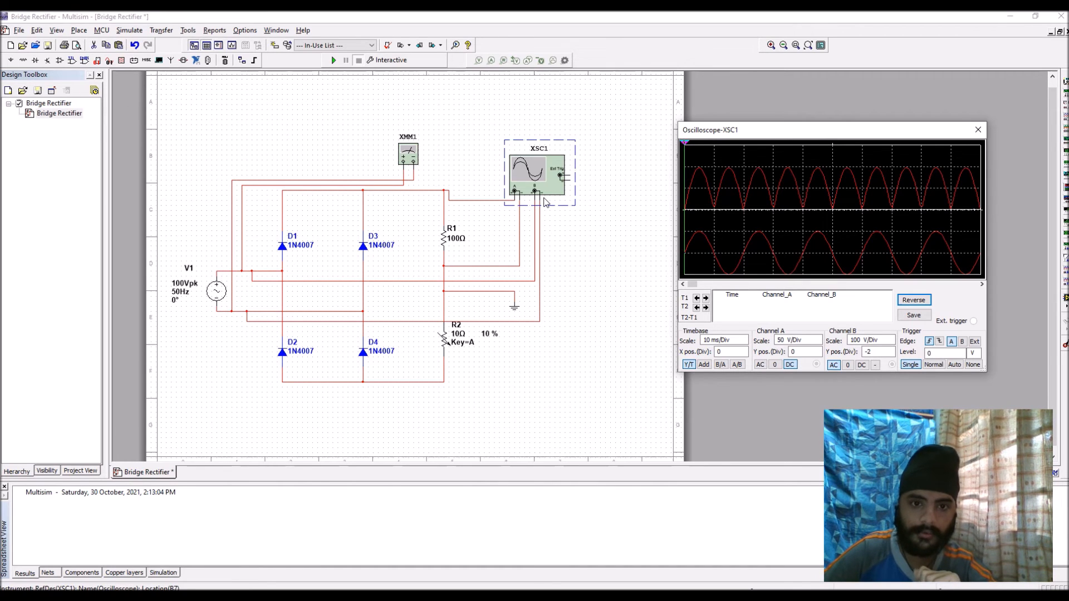
double_click(416, 158)
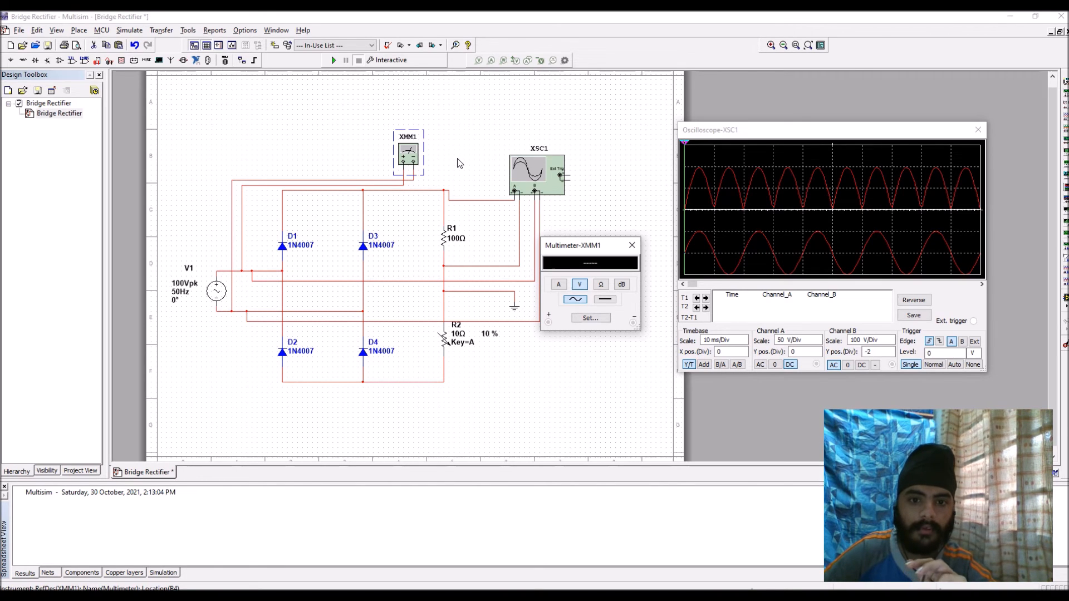
click(631, 244)
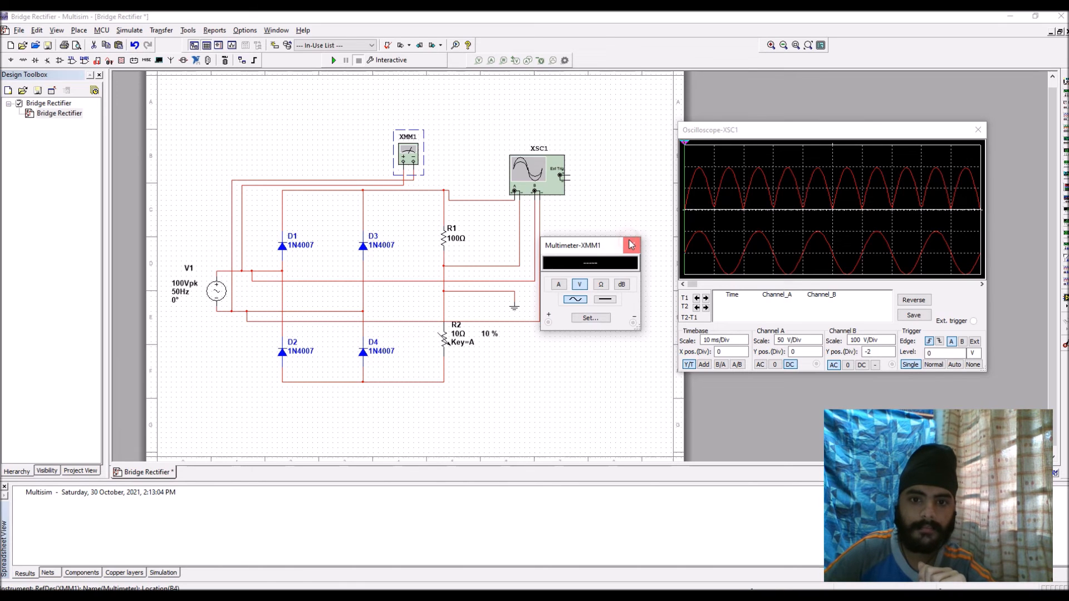
Run the bridge rectifier simulation and try other oscilloscope scales, returning Channel A to 50 V/Div and Channel B to 100 V/Div.
click(334, 61)
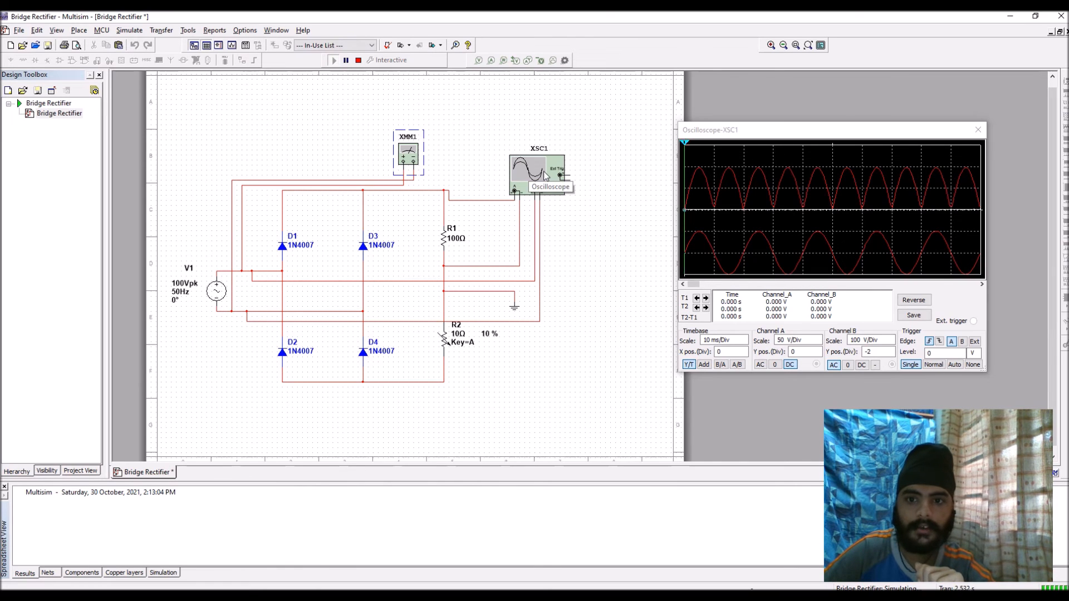
click(802, 340)
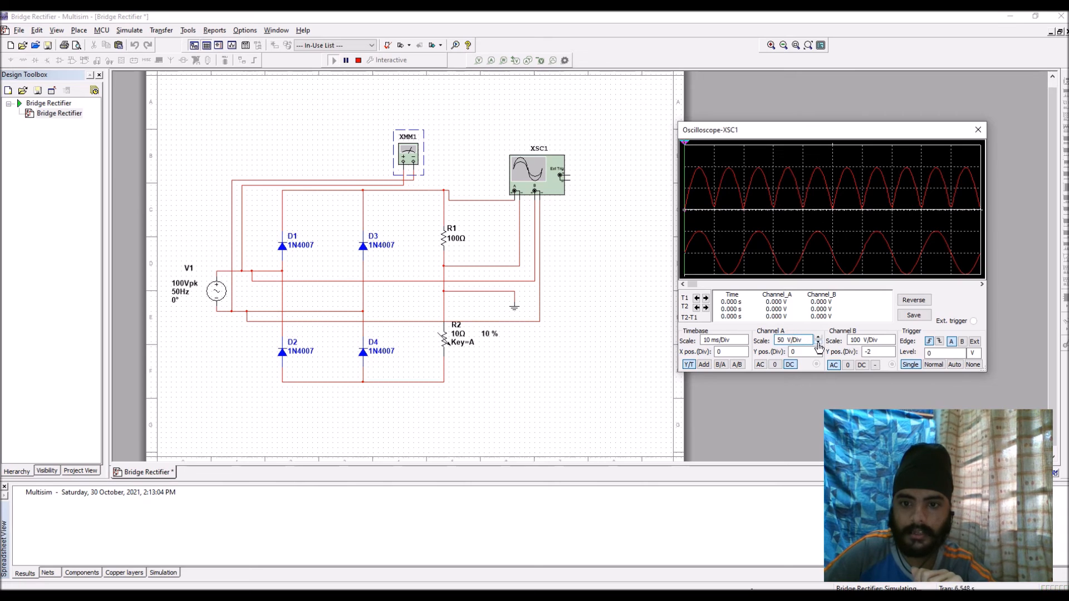
click(818, 343)
click(818, 338)
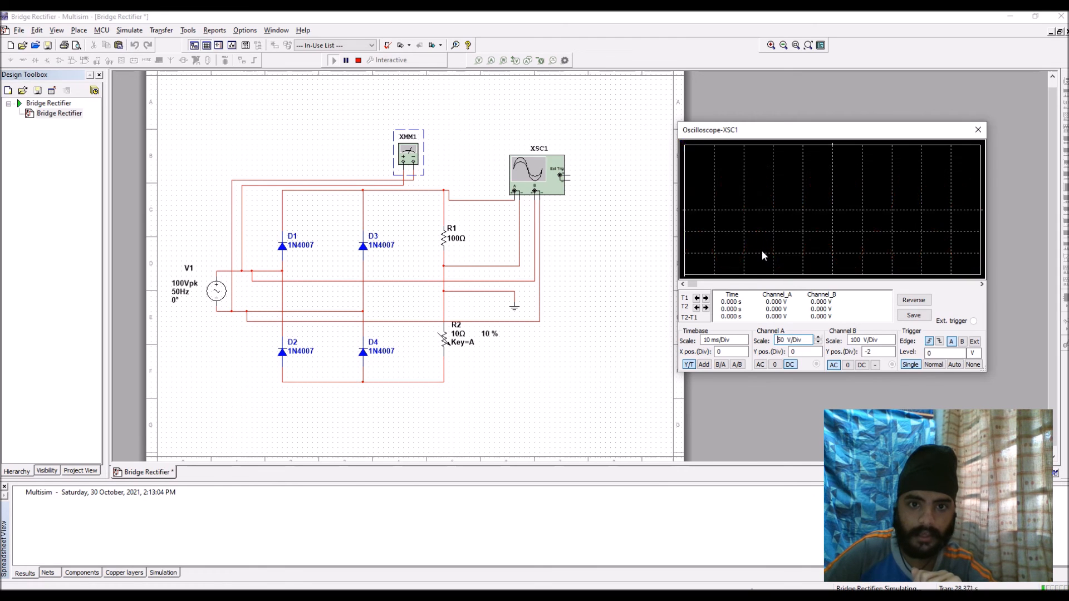
click(877, 340)
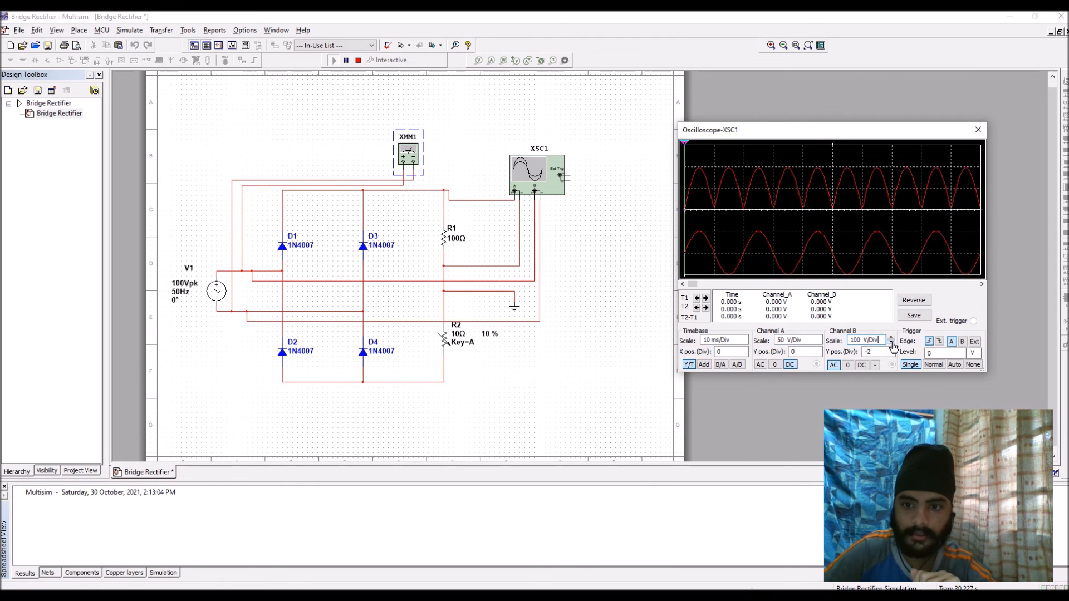
click(891, 343)
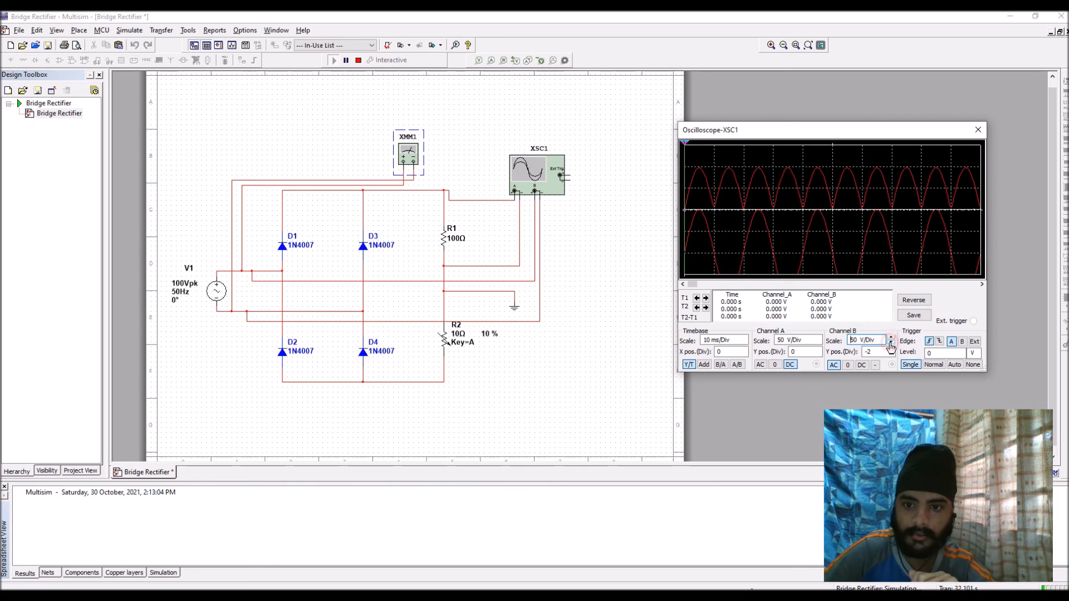
click(891, 337)
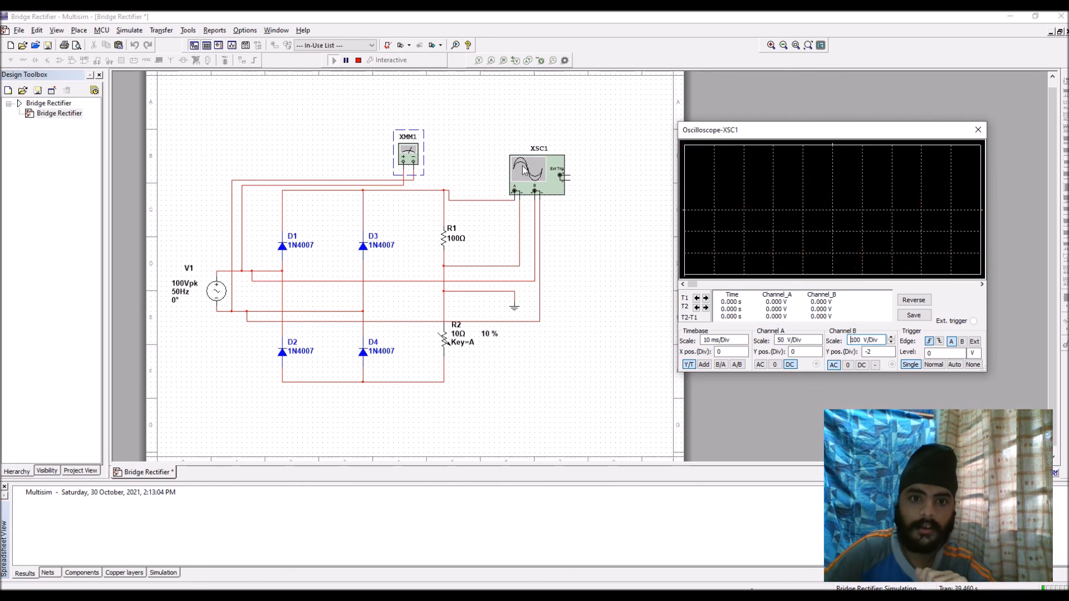
Read the source voltage on multimeter XMM1 in the bridge rectifier, close the meter, and stop the simulation.
double_click(418, 152)
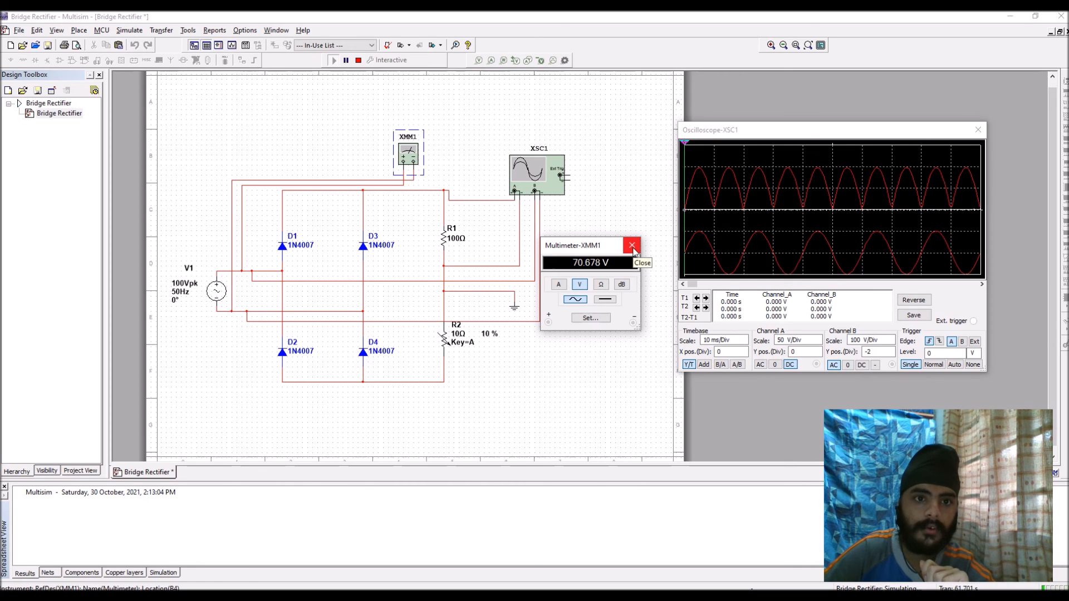
click(632, 246)
click(358, 60)
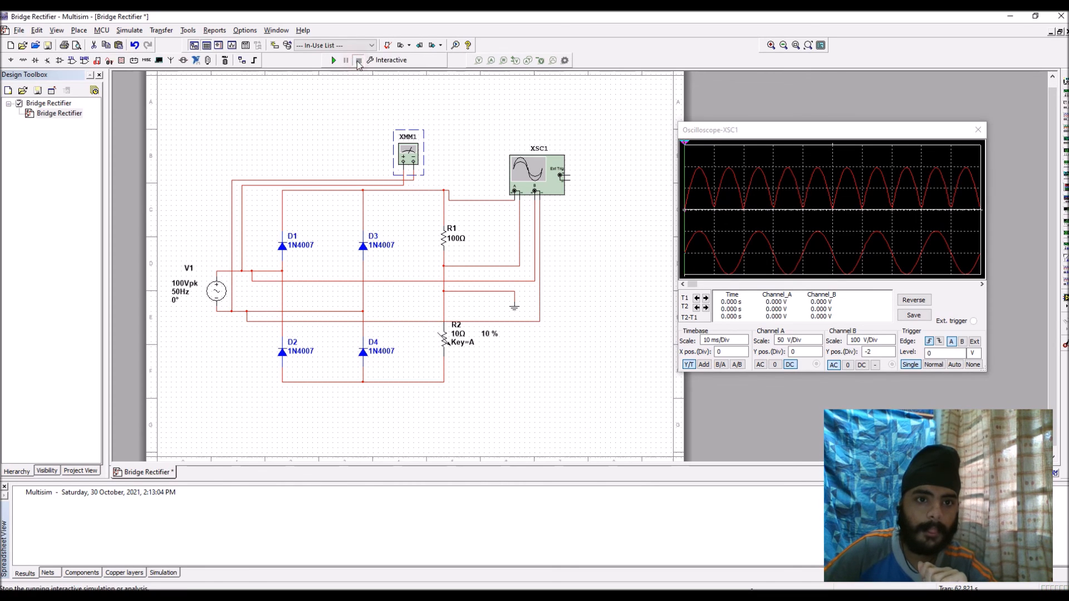
Move both multimeter XMM1 connections from source V1 to across load resistor R1 in the bridge rectifier, and run the simulation.
click(404, 182)
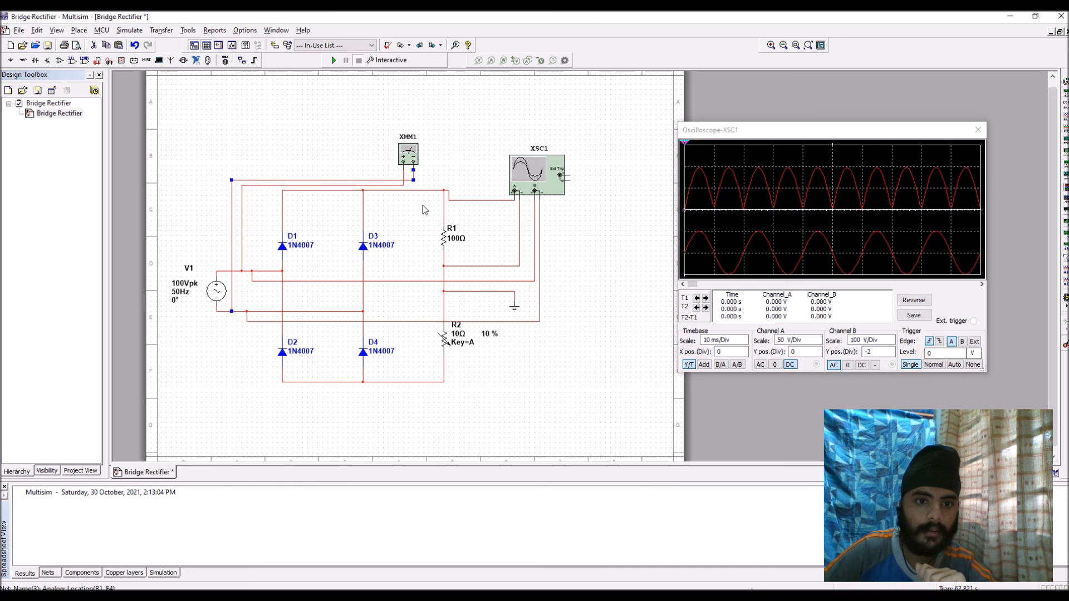
key(Delete)
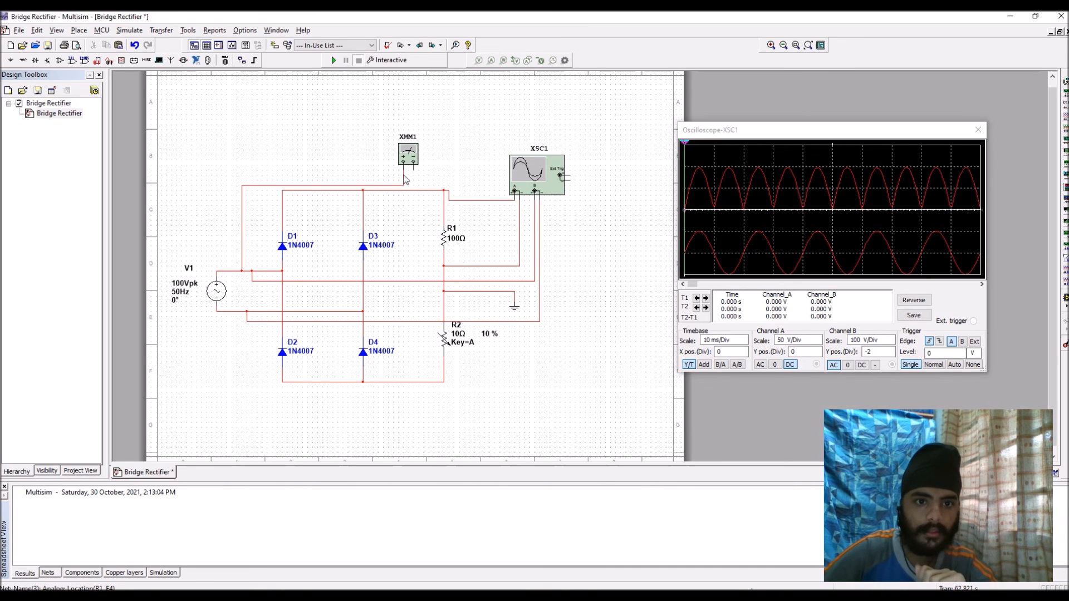
key(Delete)
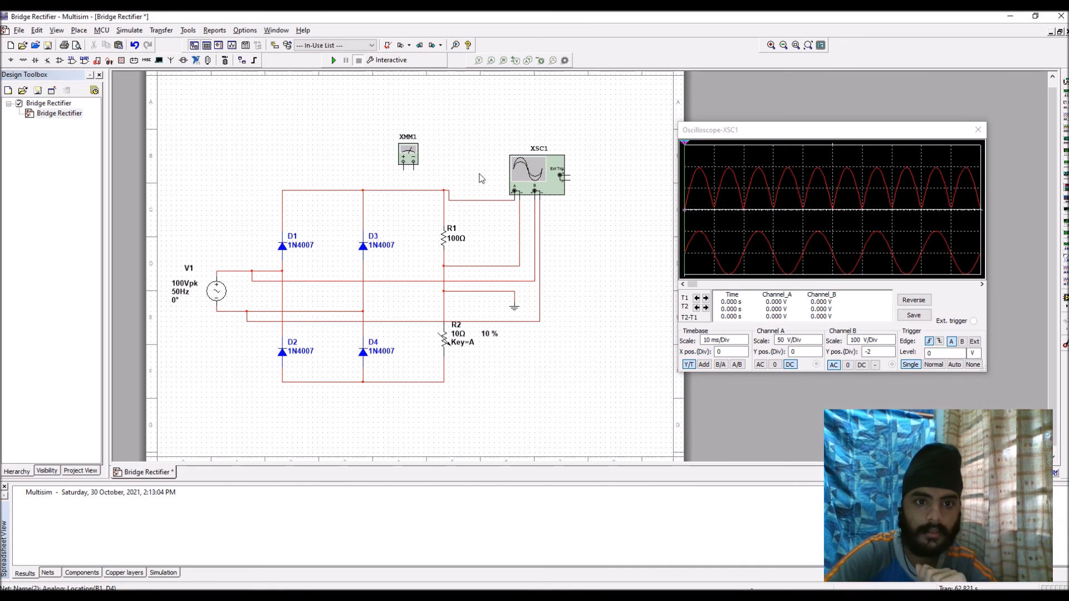
click(414, 168)
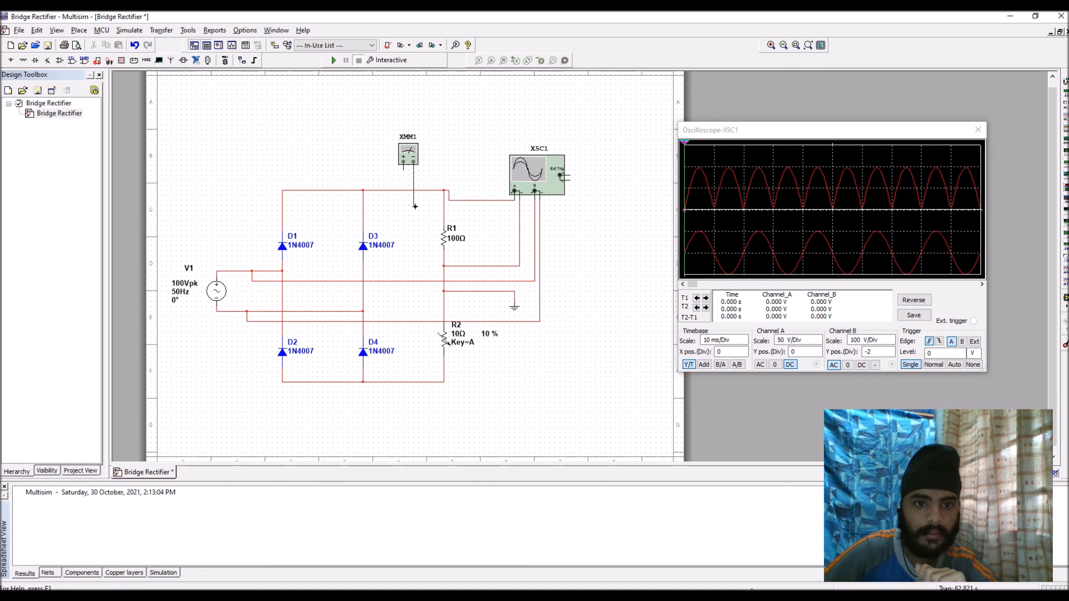
click(444, 266)
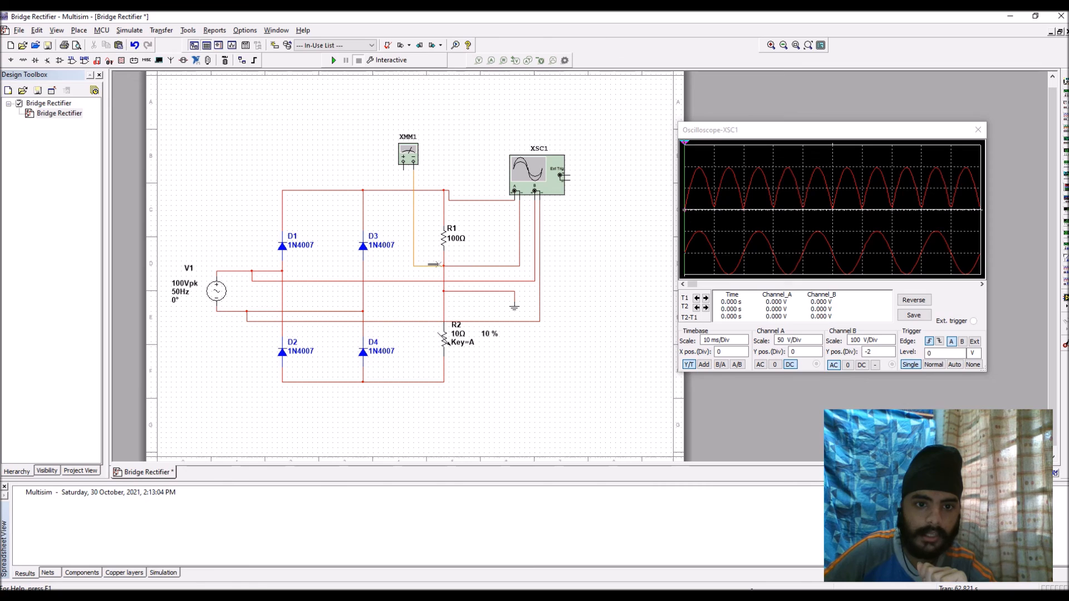
click(404, 168)
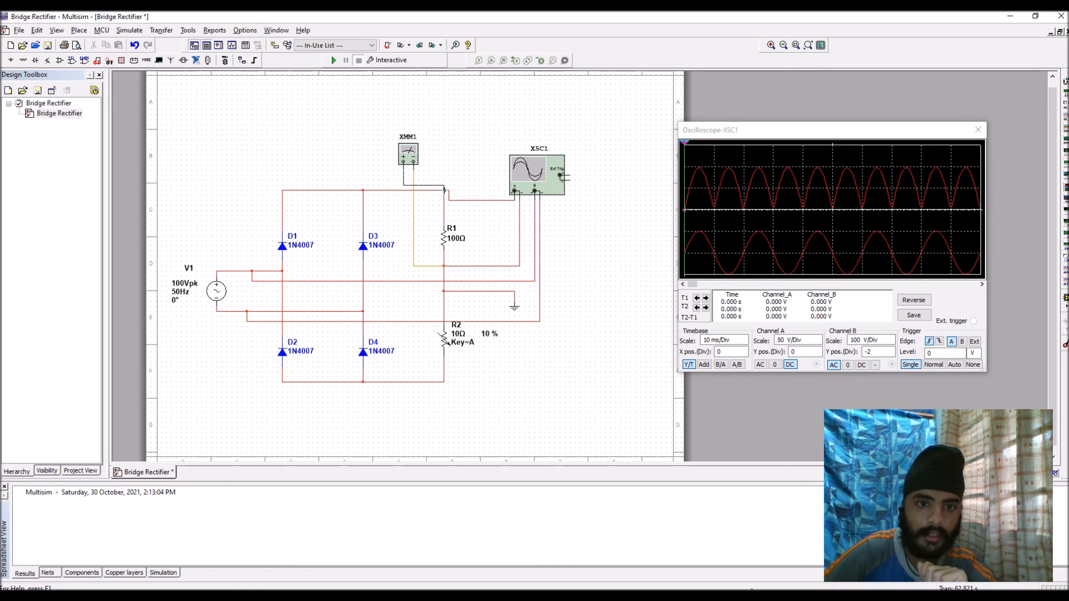
click(444, 190)
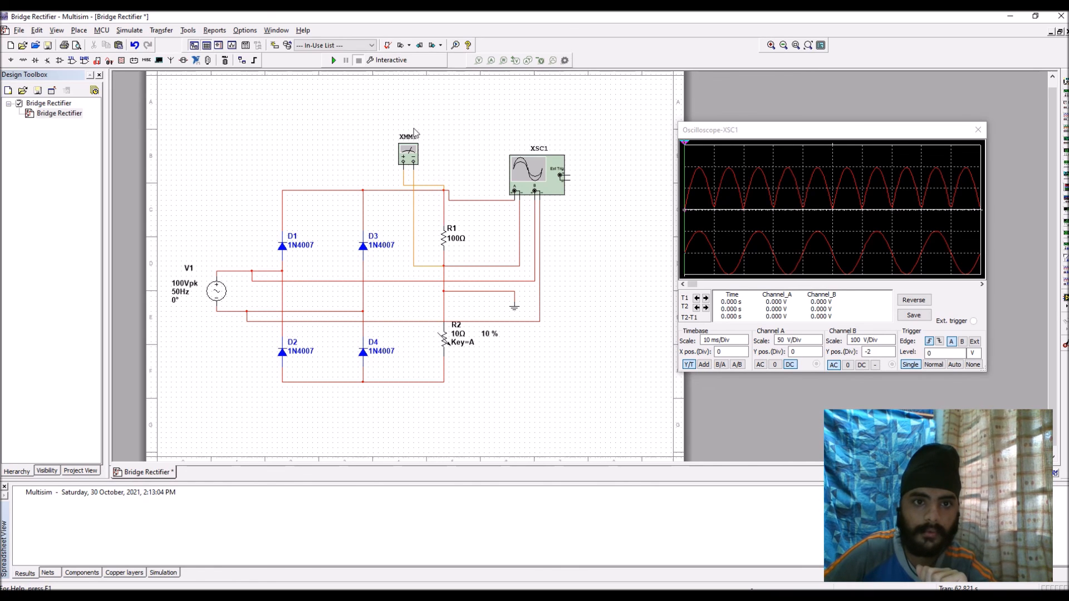
click(333, 60)
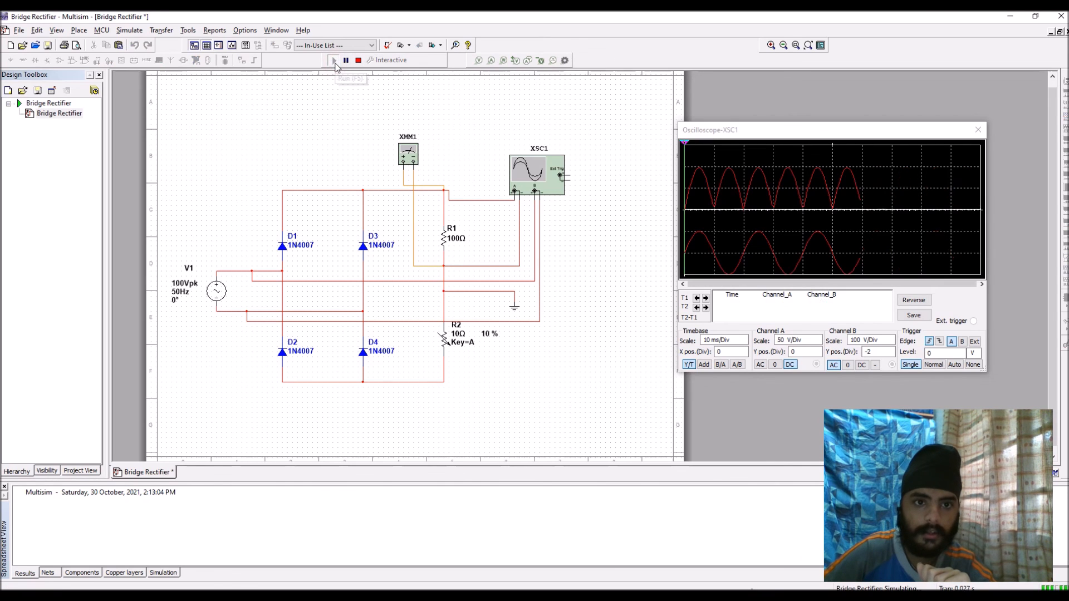
Measure across load resistor R1 with multimeter XMM1 in AC and DC voltage modes, and in AC current mode.
double_click(409, 153)
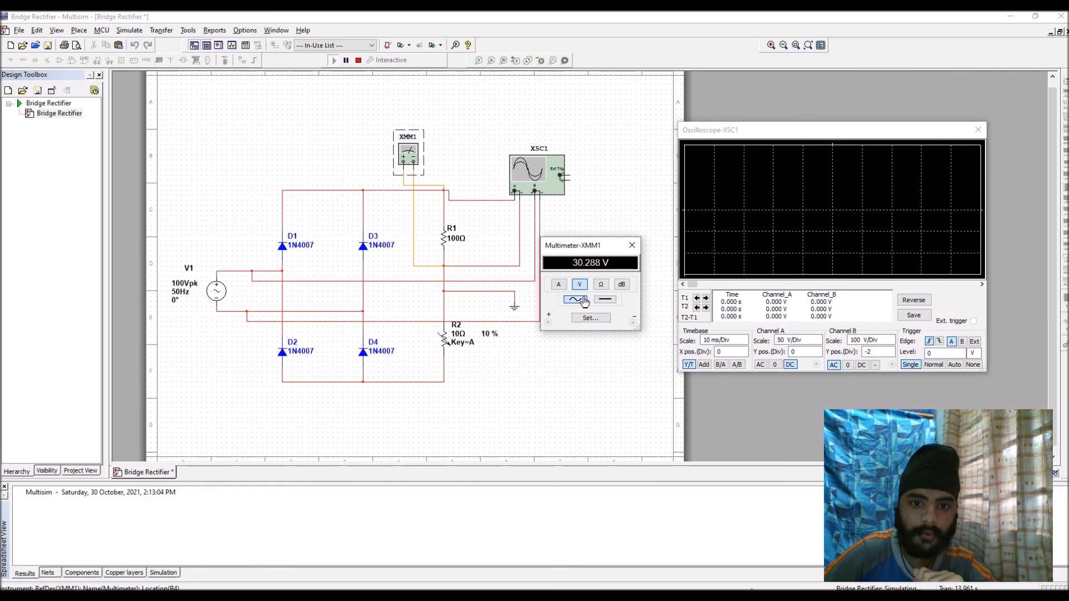
click(605, 300)
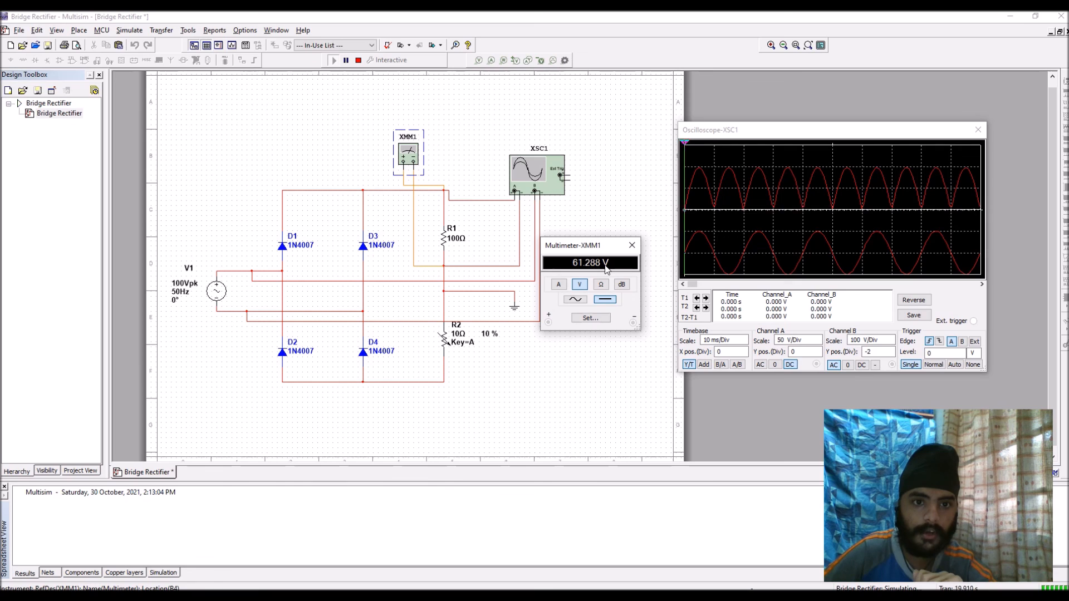
click(557, 287)
click(573, 301)
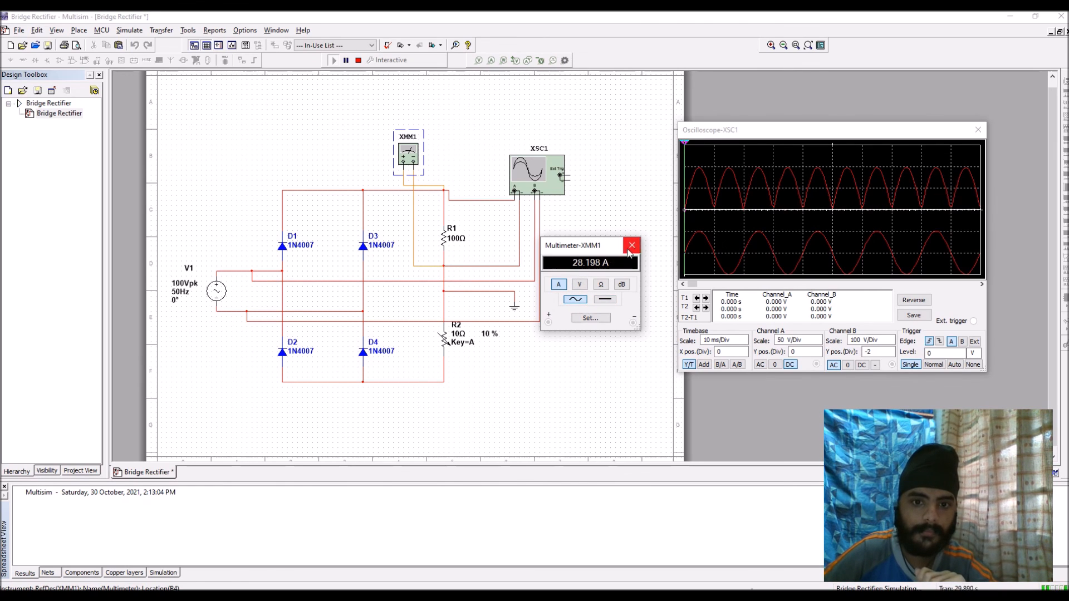
drag(613, 251, 621, 245)
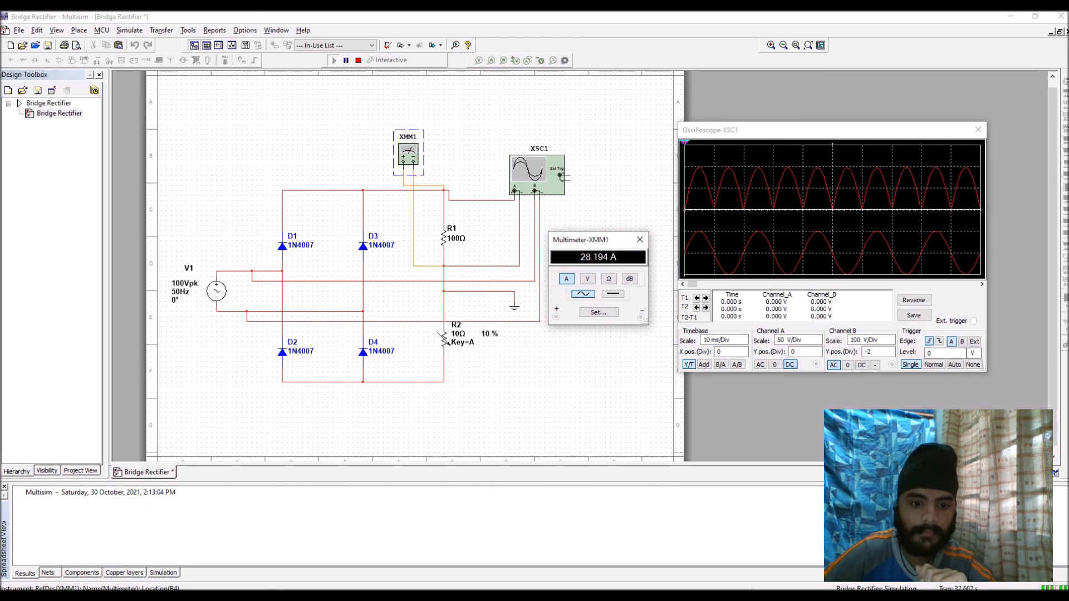
Switch to Photos to examine the bridge rectifier's lab wiring in Wiring bridge.png, and close the image.
click(371, 596)
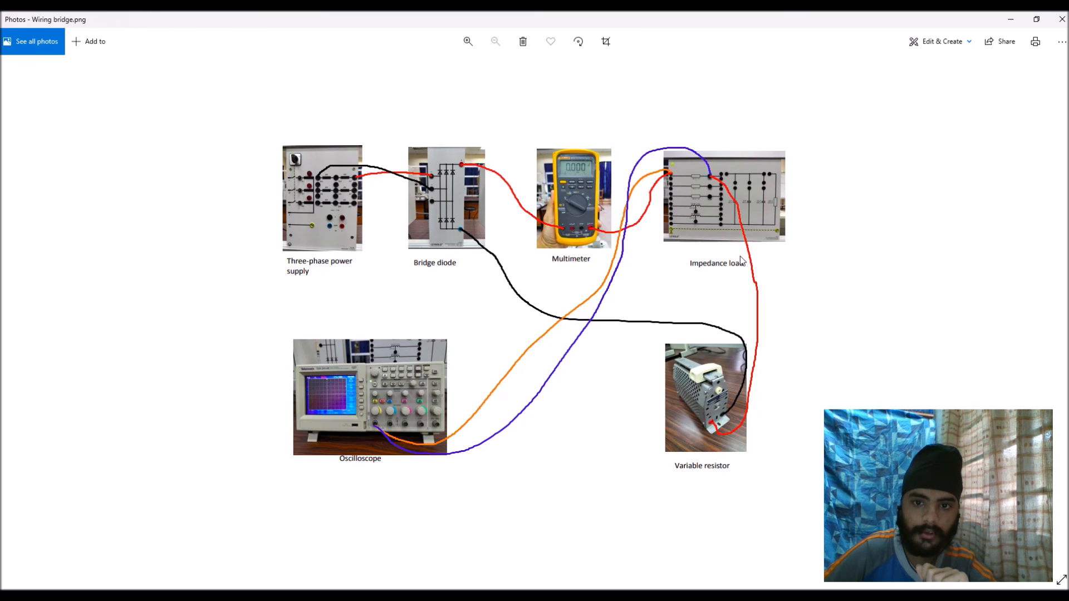
click(1064, 20)
click(396, 597)
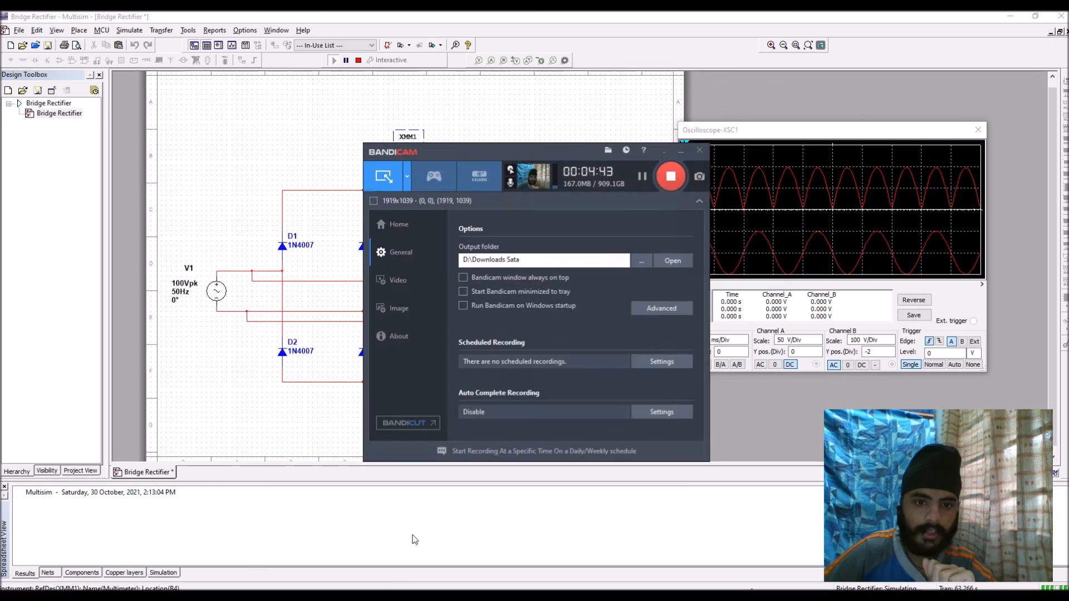